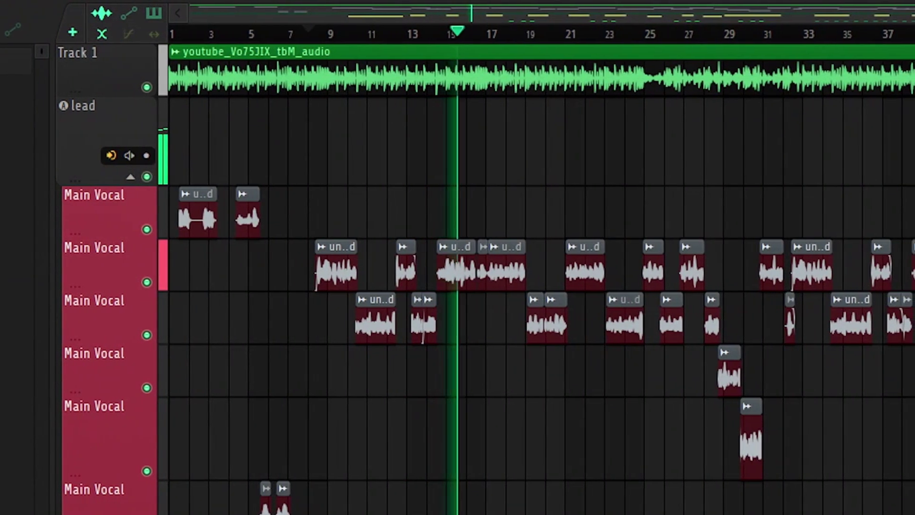
# Stop playback and open the mixer, placing its window over the playlist below the lead vocal clips.
pyautogui.press('space')
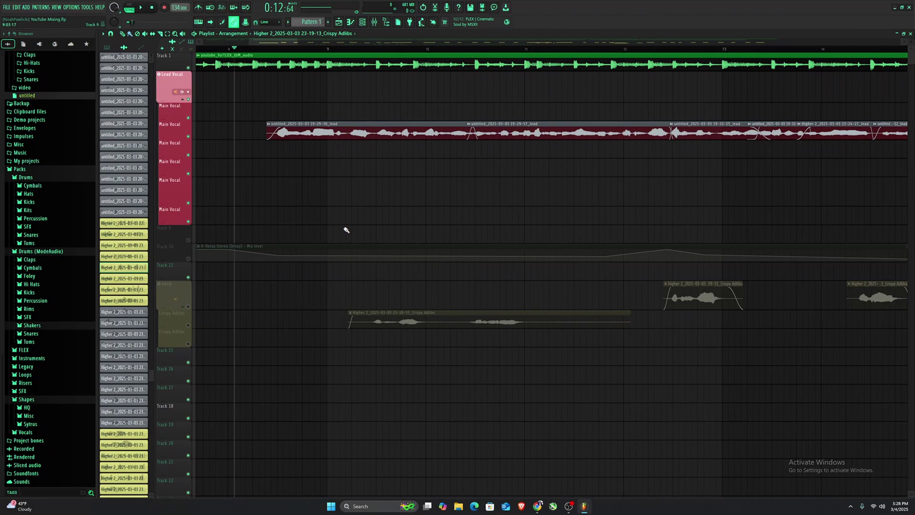
pyautogui.press('space')
pyautogui.click(374, 21)
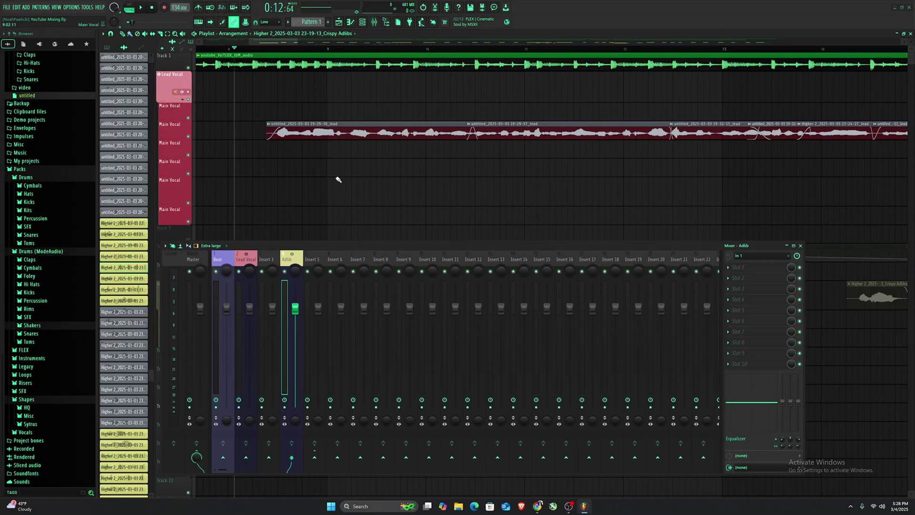
pyautogui.moveTo(325, 249); pyautogui.dragTo(410, 216)
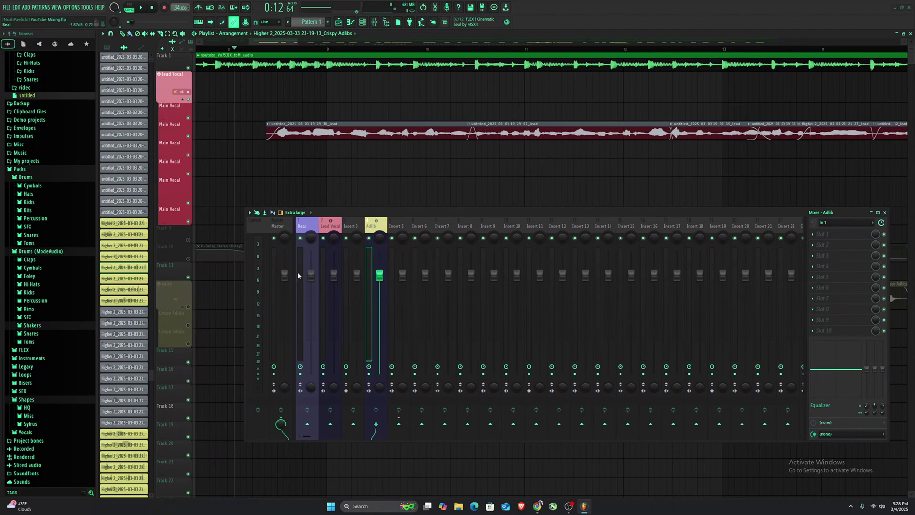
# Lower the Lead Vocal mixer fader to about -3.9 dB while the song plays against the Beat track.
pyautogui.click(297, 272)
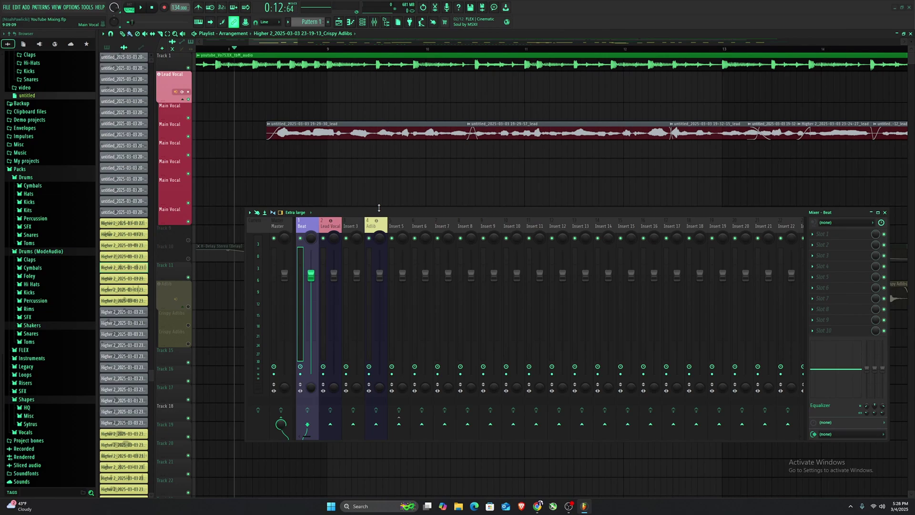
pyautogui.click(334, 275)
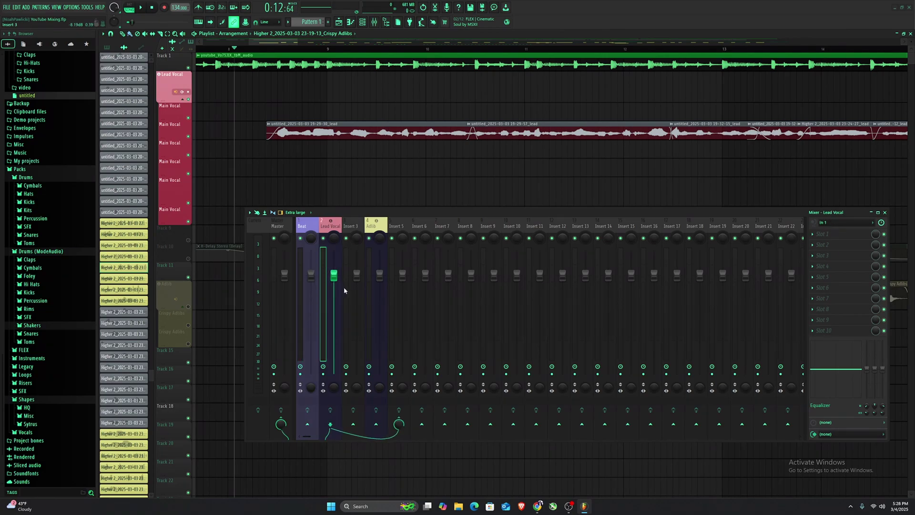
pyautogui.press('space')
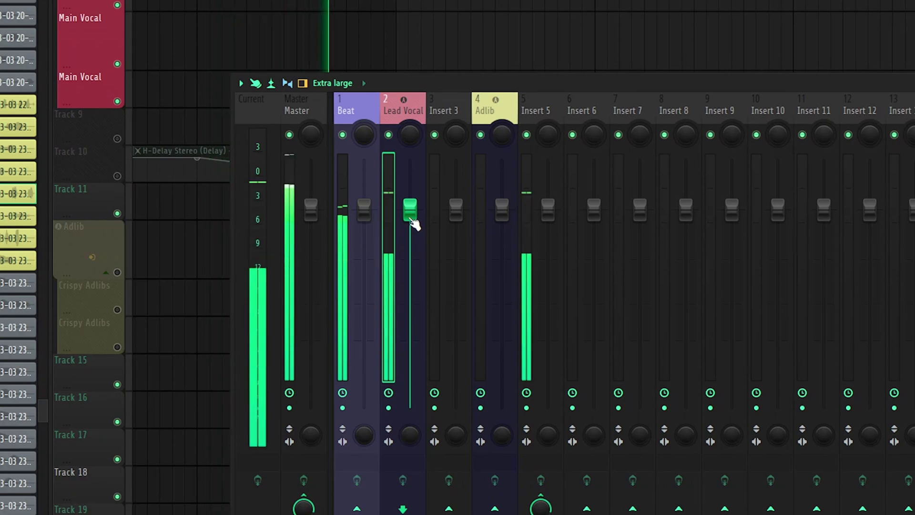
pyautogui.moveTo(412, 220); pyautogui.dragTo(411, 244)
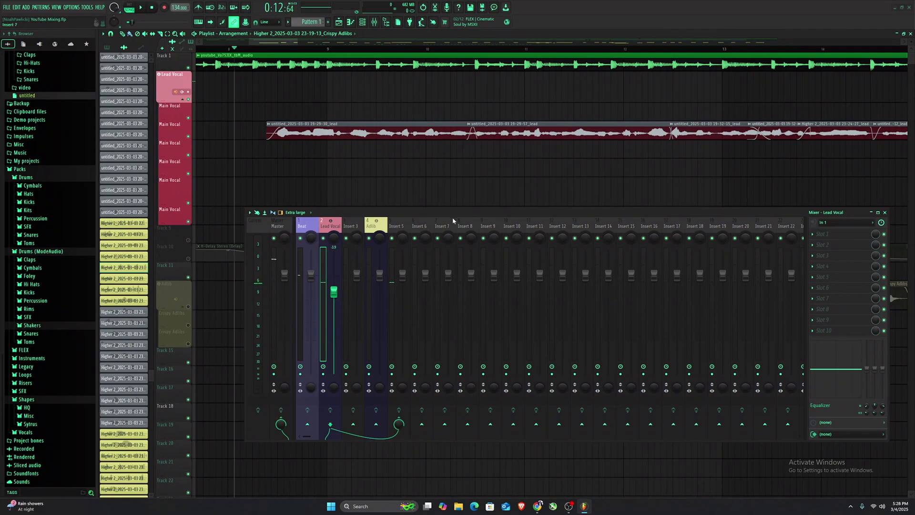
# Search the effect plugins for "tun" and load Waves Tune Real-Time Stereo into the Lead Vocal's first effect slot.
pyautogui.moveTo(456, 213); pyautogui.dragTo(421, 176)
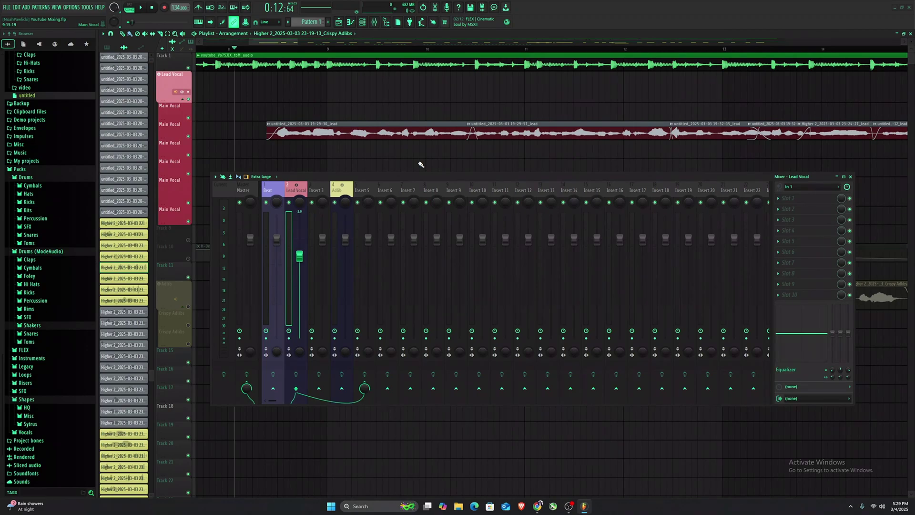
pyautogui.write('tun')
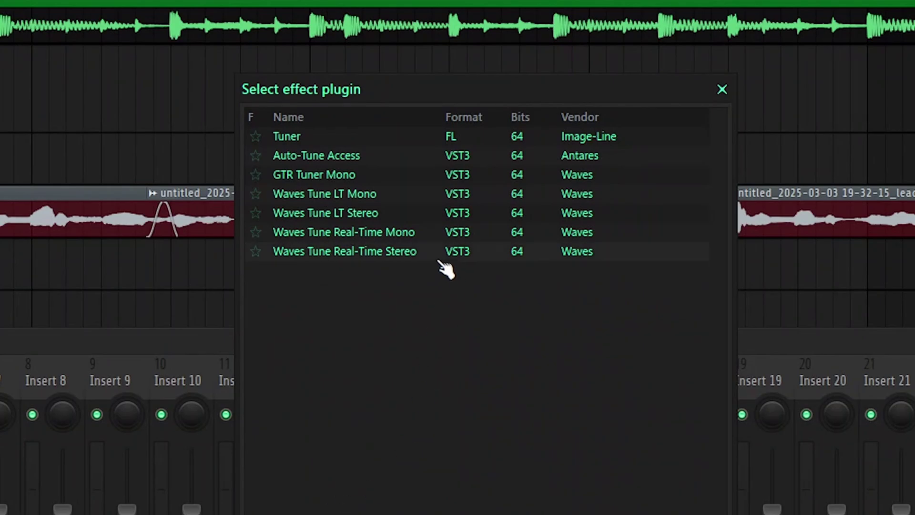
pyautogui.click(440, 253)
# Set the Waves Tune scale to D Natural Minor and the note transition to 14.7 ms.
pyautogui.click(479, 291)
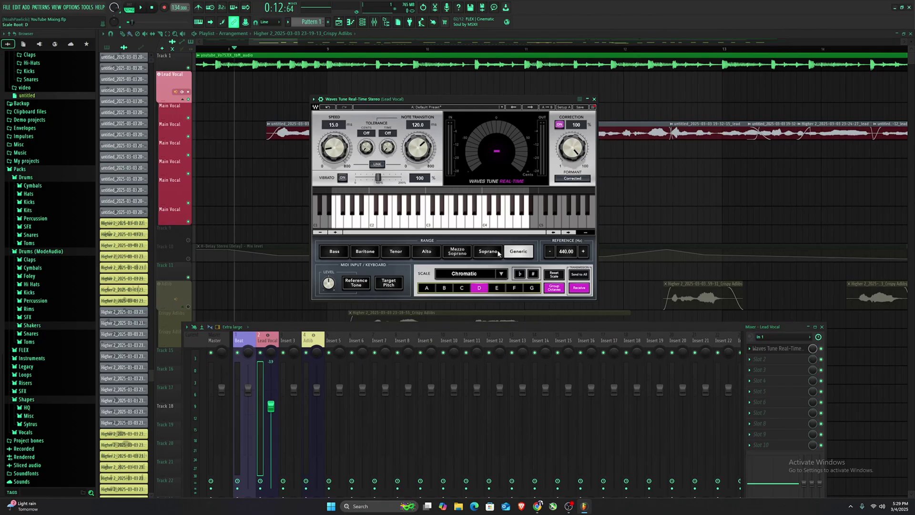
pyautogui.click(502, 273)
pyautogui.click(526, 178)
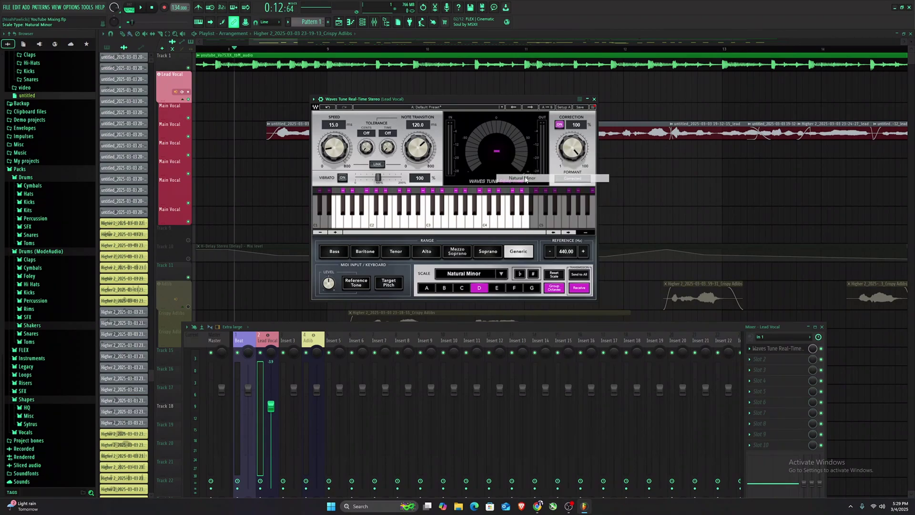
pyautogui.moveTo(418, 148); pyautogui.dragTo(418, 167)
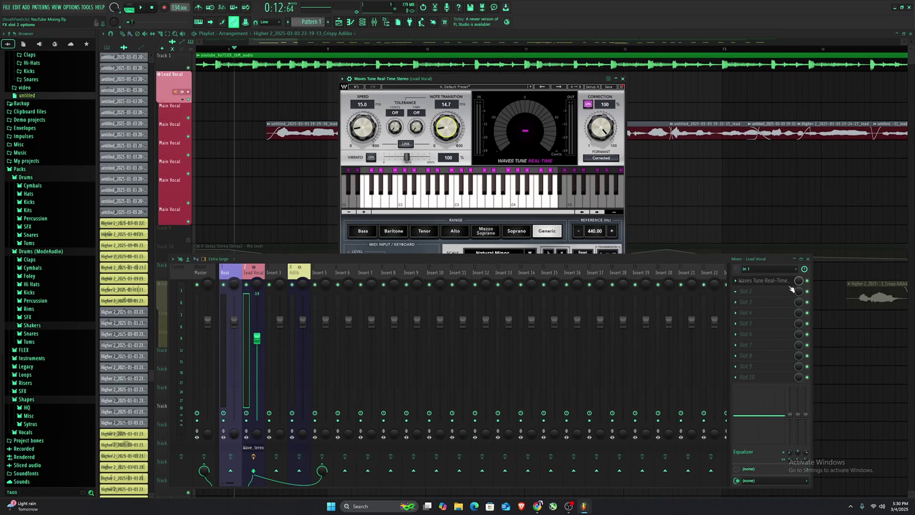
# Try Fruity Reeverb 2 in the Lead Vocal's second slot, swapping it above and below Waves Tune, and remove it.
pyautogui.click(755, 289)
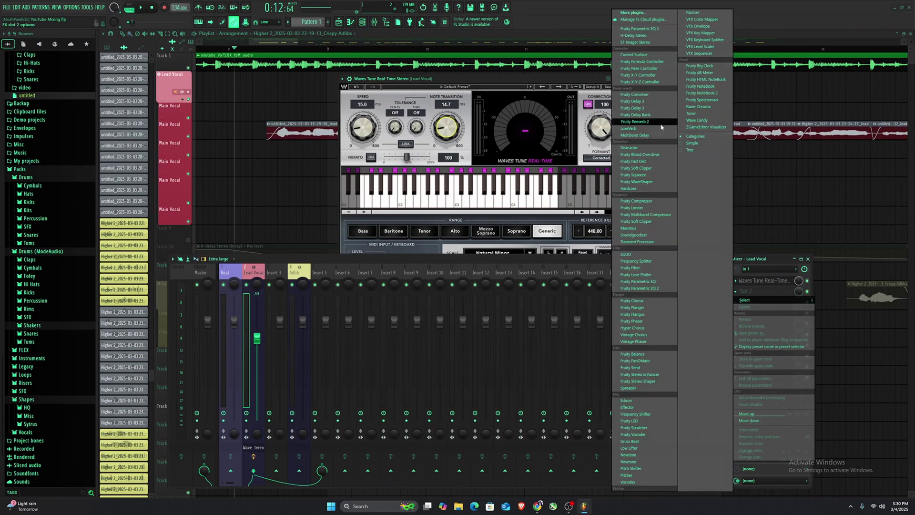
pyautogui.click(657, 123)
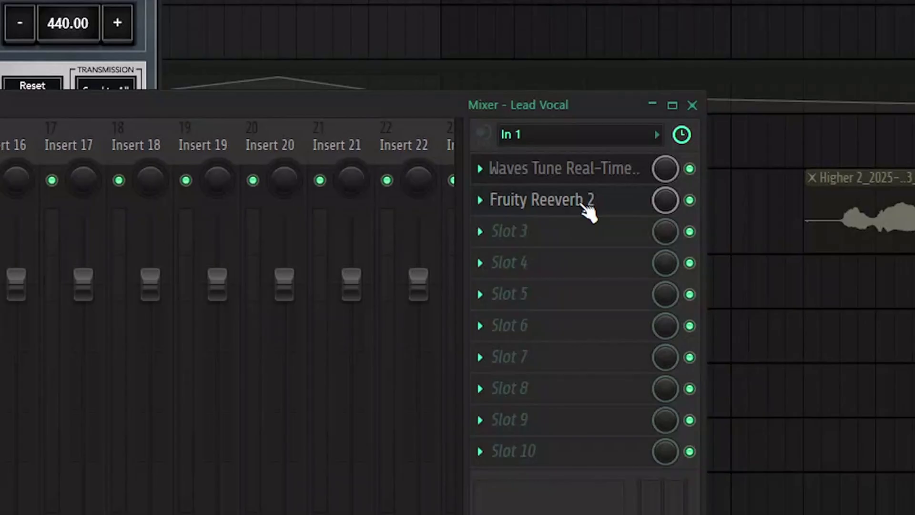
pyautogui.moveTo(588, 210); pyautogui.dragTo(582, 176)
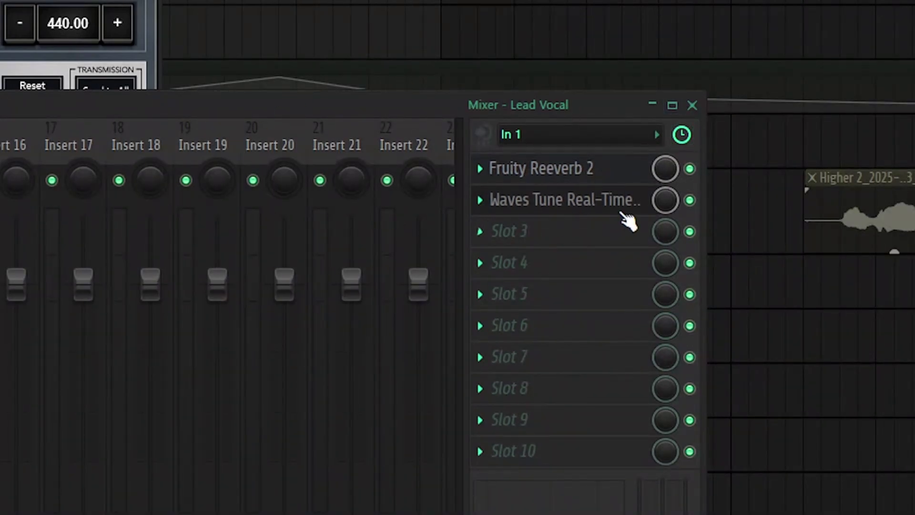
pyautogui.moveTo(609, 213); pyautogui.dragTo(548, 171)
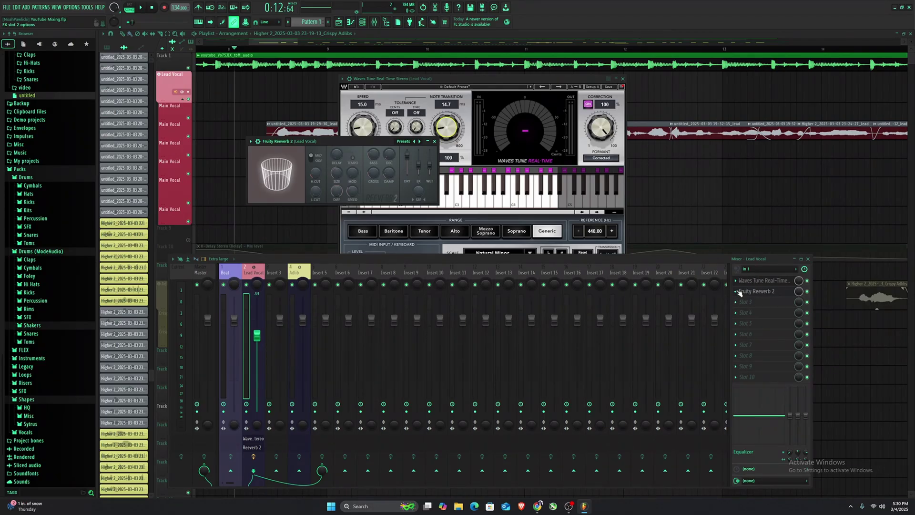
pyautogui.click(736, 292)
pyautogui.click(745, 307)
# Set Waves Tune's speed to 14.4 ms and note transition to 13.9 ms during playback, and close the plugin.
pyautogui.moveTo(381, 258); pyautogui.dragTo(363, 275)
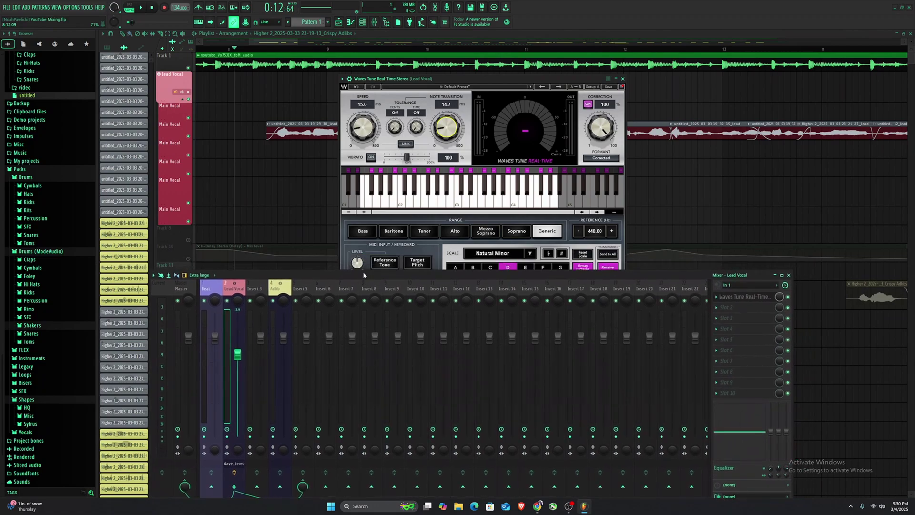
pyautogui.moveTo(431, 80); pyautogui.dragTo(443, 62)
pyautogui.press('space')
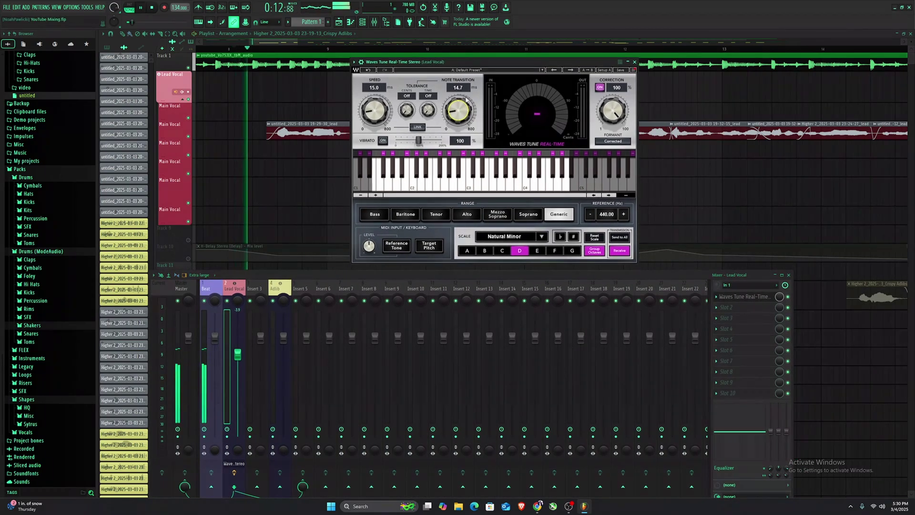
pyautogui.moveTo(374, 110); pyautogui.dragTo(375, 113)
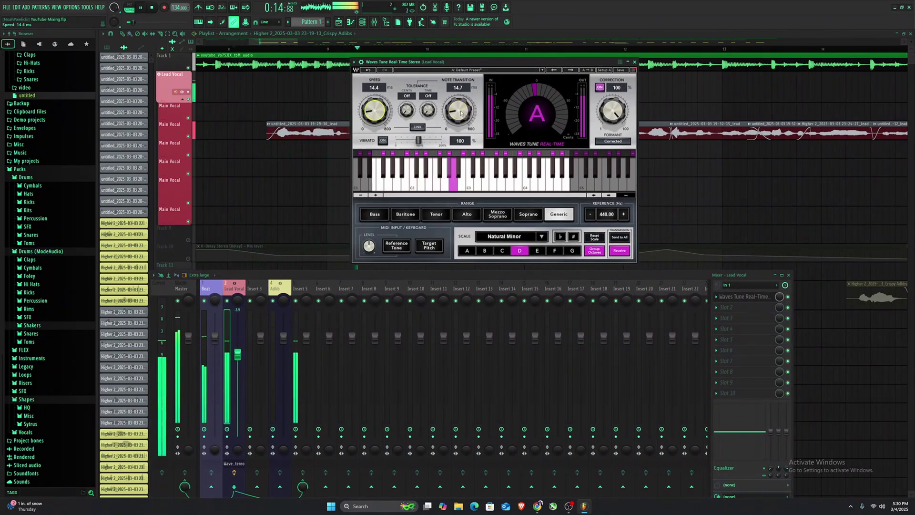
pyautogui.moveTo(458, 111); pyautogui.dragTo(467, 112)
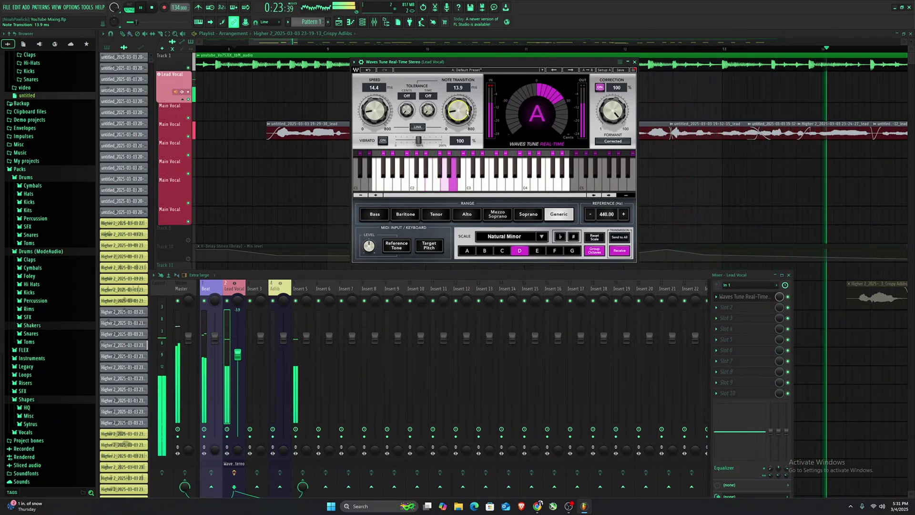
pyautogui.click(634, 62)
pyautogui.press('space')
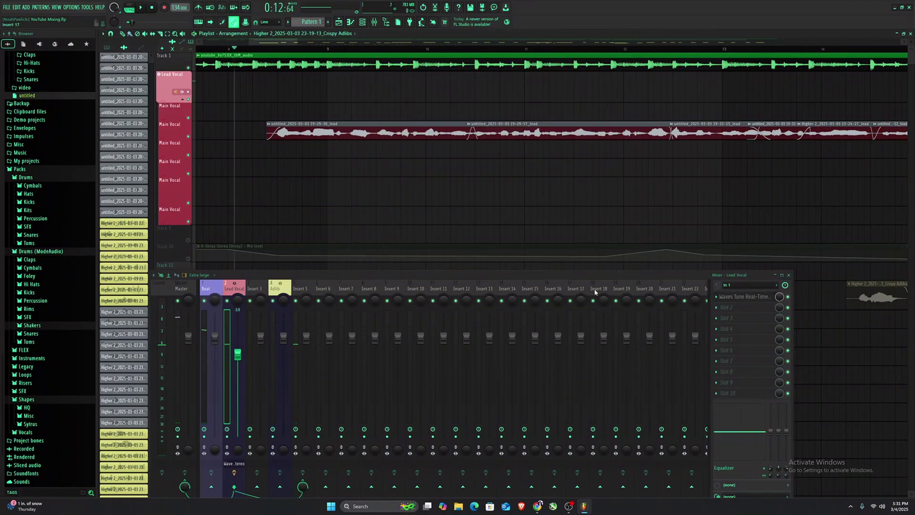
# Load Fruity Parametric EQ 2 into the Lead Vocal's second effect slot and enlarge its window.
pyautogui.moveTo(626, 271); pyautogui.dragTo(641, 191)
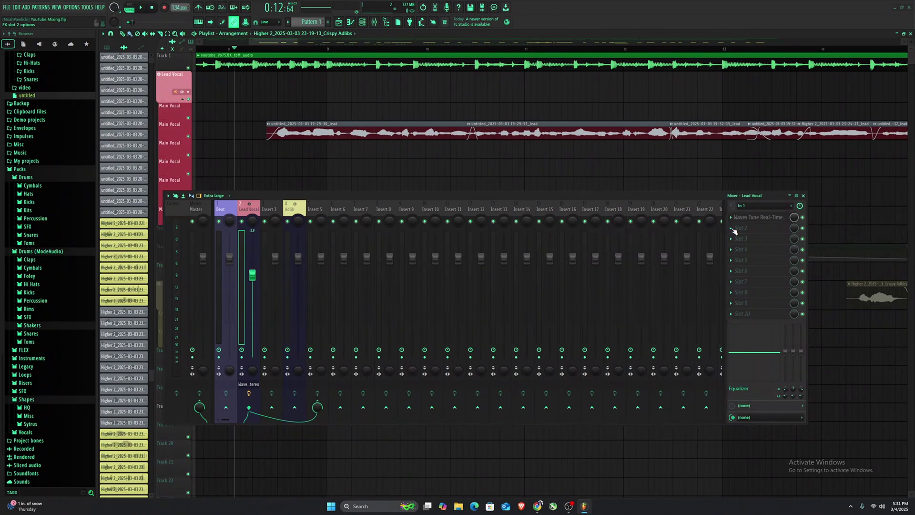
pyautogui.click(734, 231)
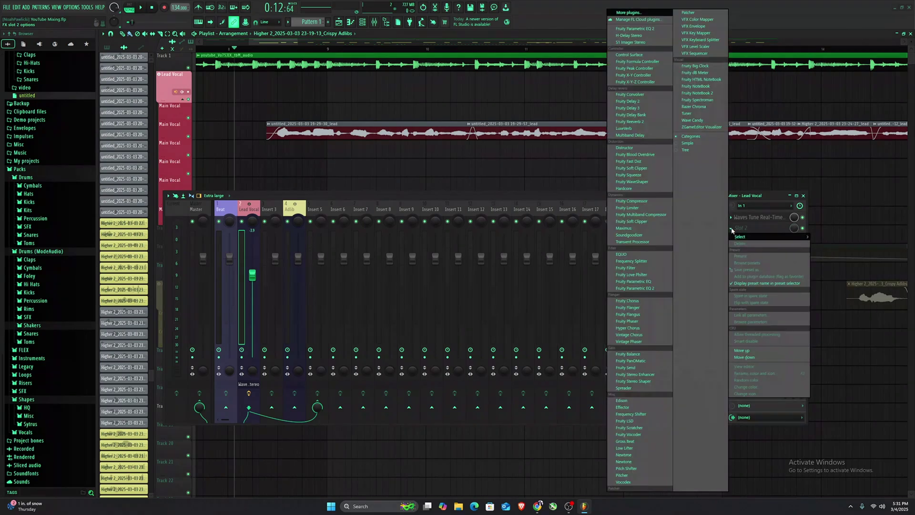
pyautogui.click(634, 288)
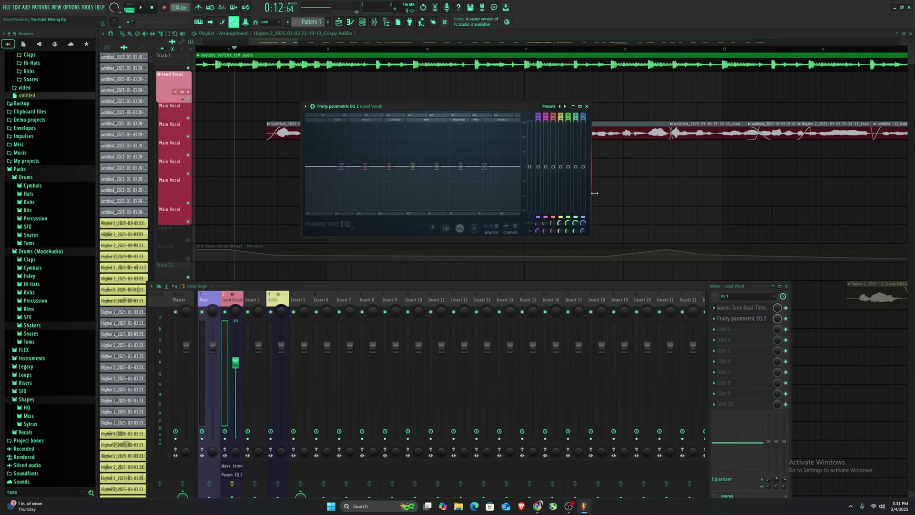
pyautogui.moveTo(593, 191); pyautogui.dragTo(702, 193)
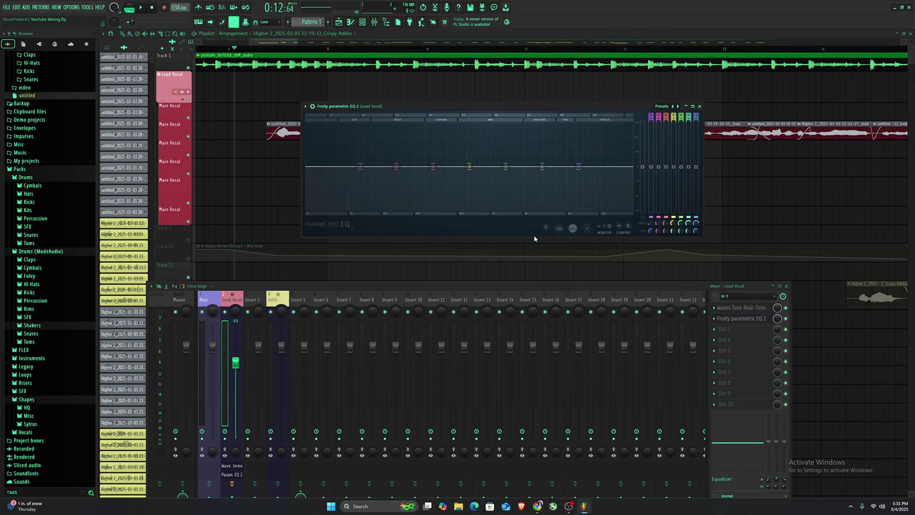
pyautogui.moveTo(535, 240); pyautogui.dragTo(537, 272)
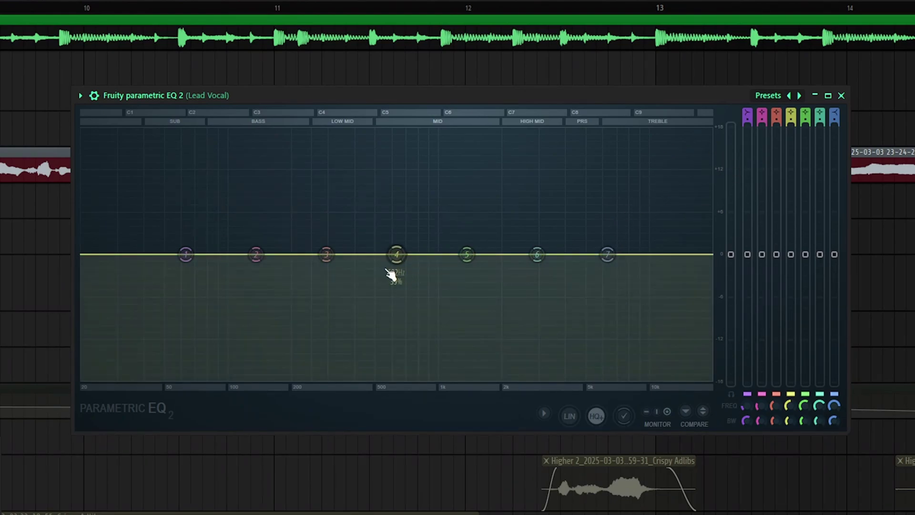
# Preview the vocal's spectrum in the EQ, and change band 1 to a High pass filter with a steeper order.
pyautogui.press('space')
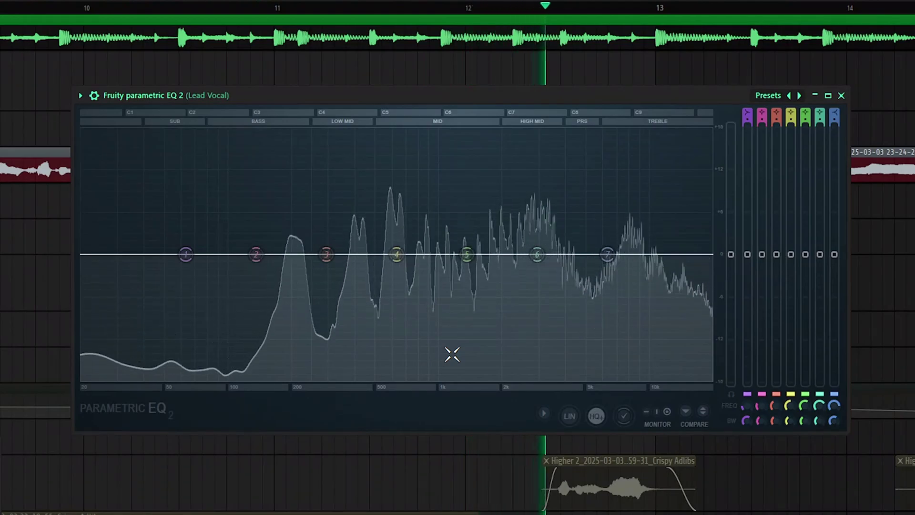
pyautogui.press('space')
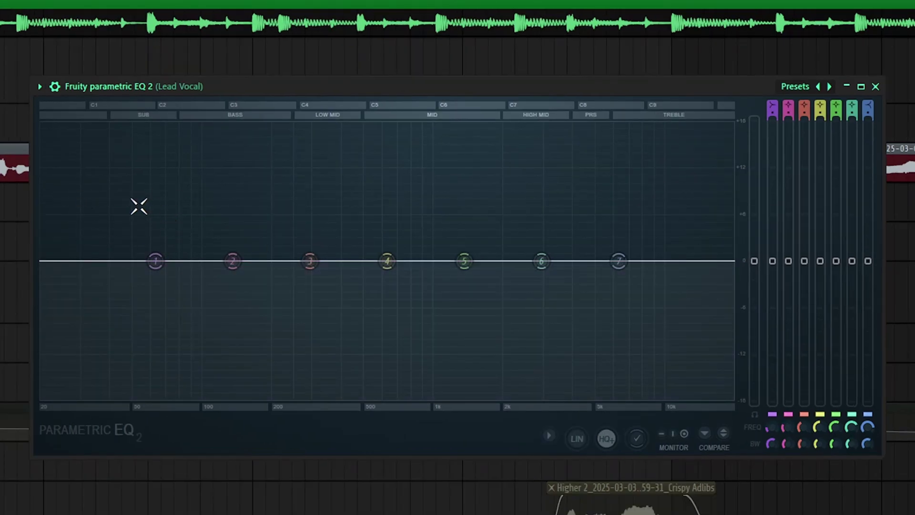
pyautogui.rightClick(154, 260)
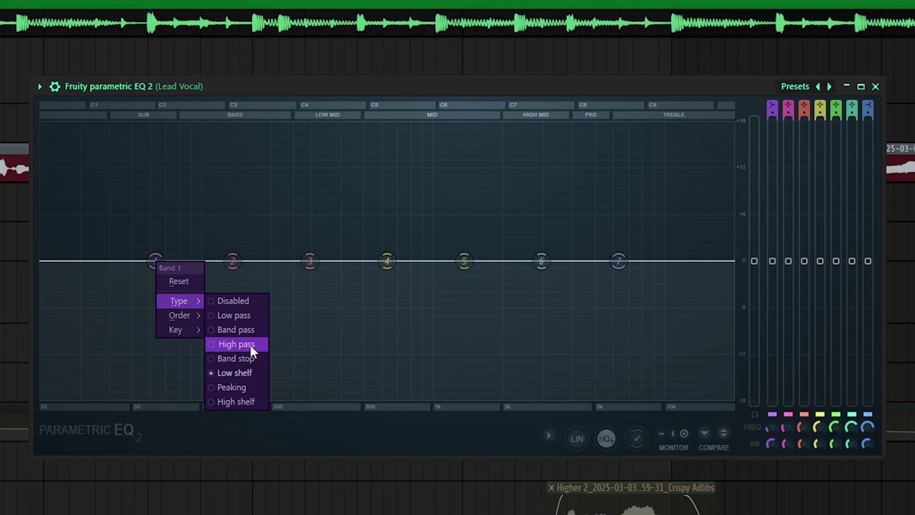
pyautogui.click(249, 348)
pyautogui.rightClick(155, 262)
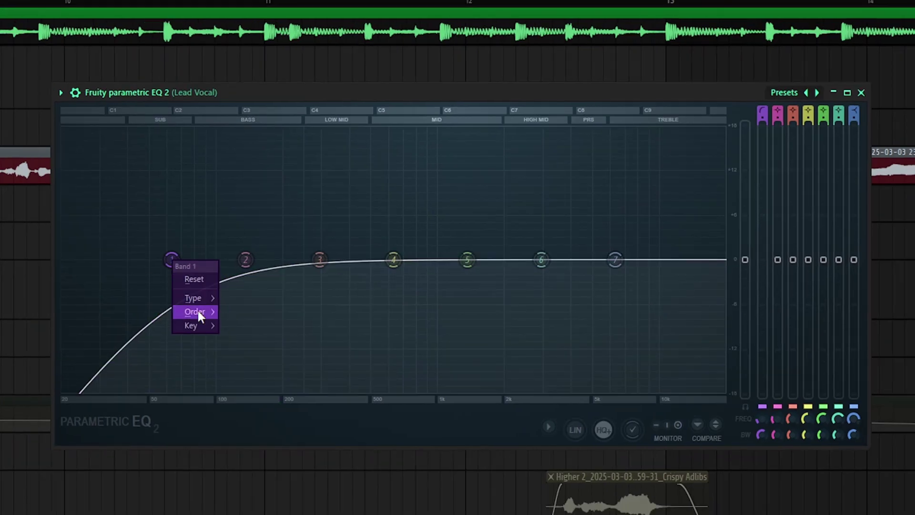
pyautogui.moveTo(179, 312)
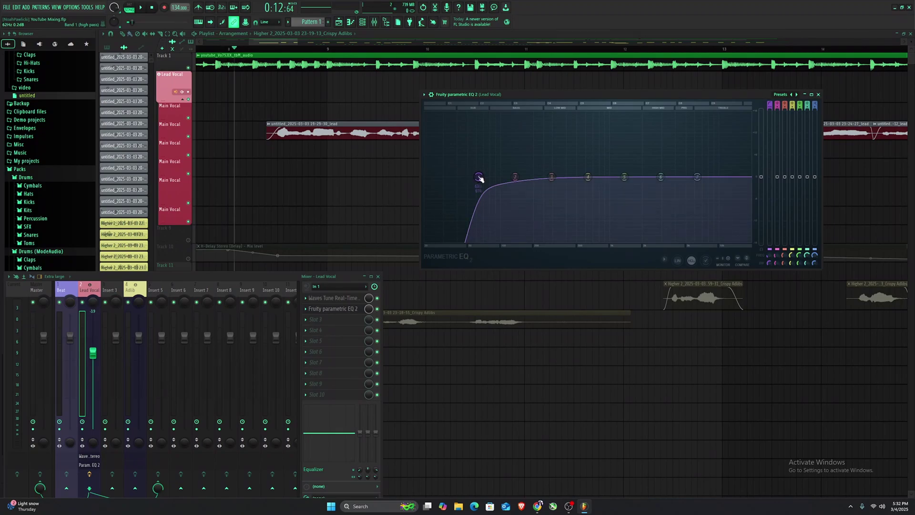
# Sweep the band 1 high-pass cutoff up to about 247 Hz during playback and settle it at a lower frequency.
pyautogui.press('space')
pyautogui.moveTo(480, 178); pyautogui.dragTo(516, 178)
pyautogui.press('space')
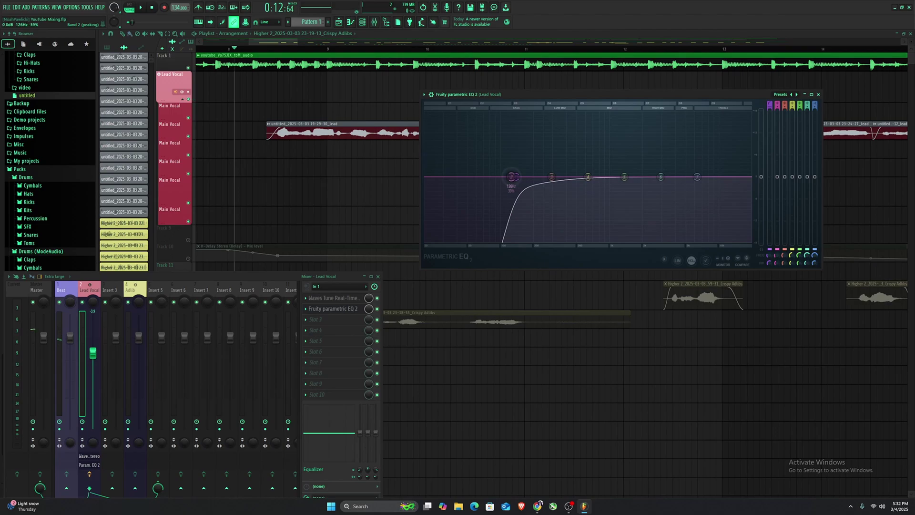
pyautogui.moveTo(512, 177); pyautogui.dragTo(543, 177)
pyautogui.press('space')
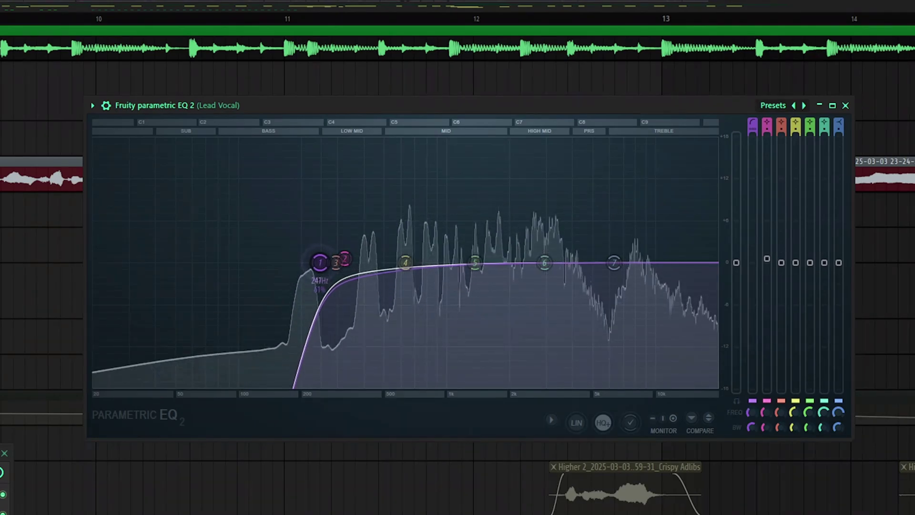
pyautogui.moveTo(319, 262); pyautogui.dragTo(271, 262)
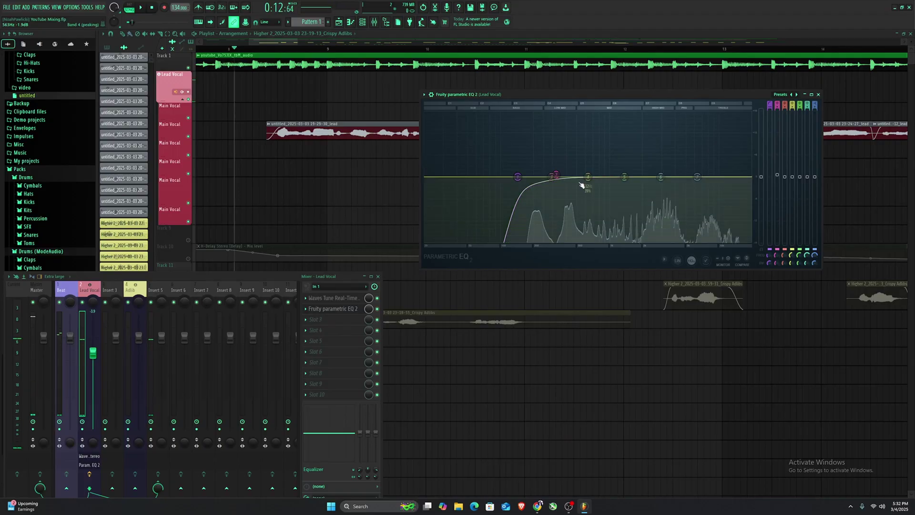
pyautogui.press('space')
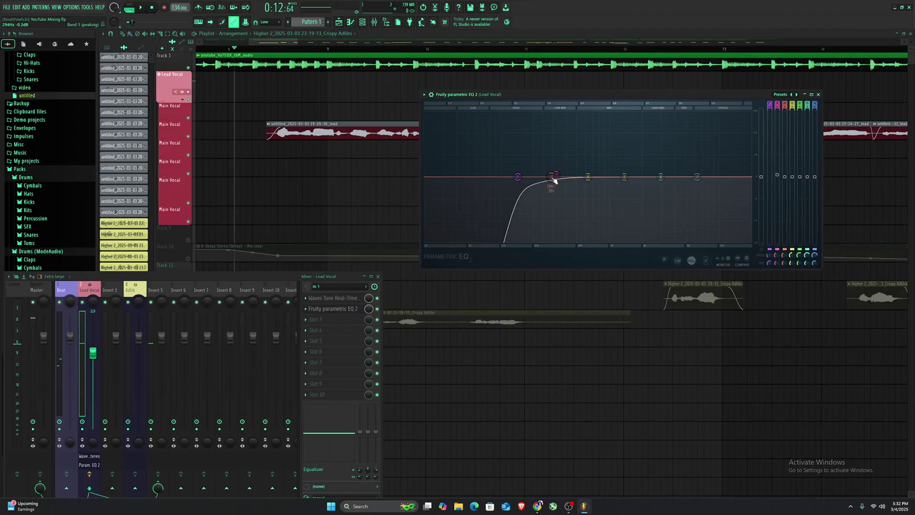
# Move band 3 to about 345 Hz, and sweep a narrow +18 dB band 2 boost up to about 632 Hz during playback.
pyautogui.moveTo(554, 178); pyautogui.dragTo(560, 176)
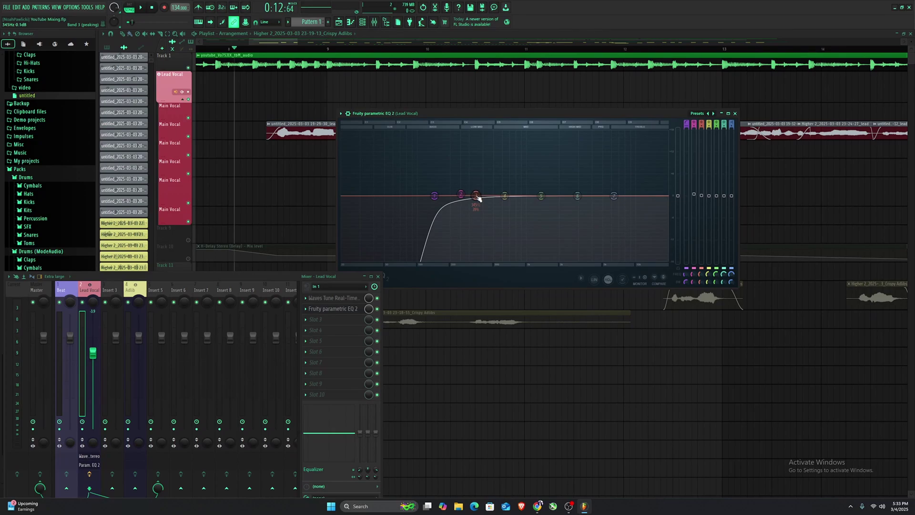
pyautogui.moveTo(476, 195); pyautogui.dragTo(462, 133)
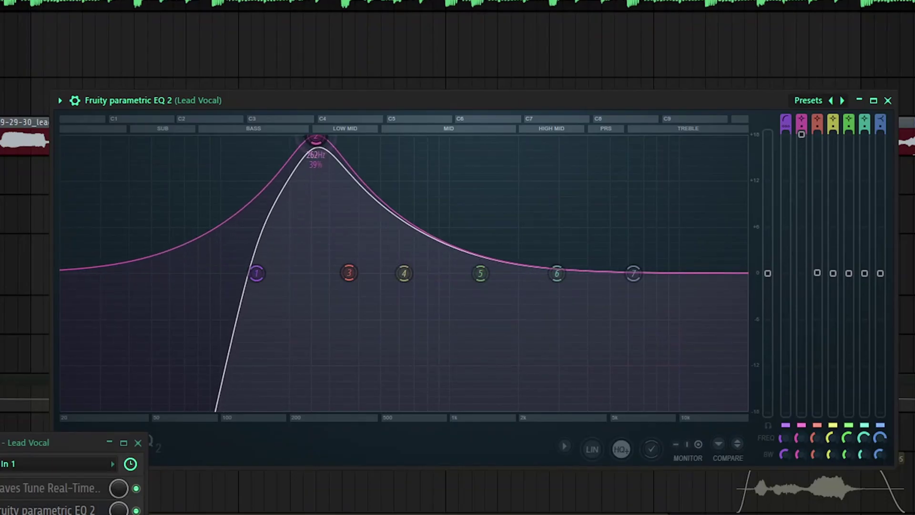
pyautogui.scroll(-5, 320, 141)
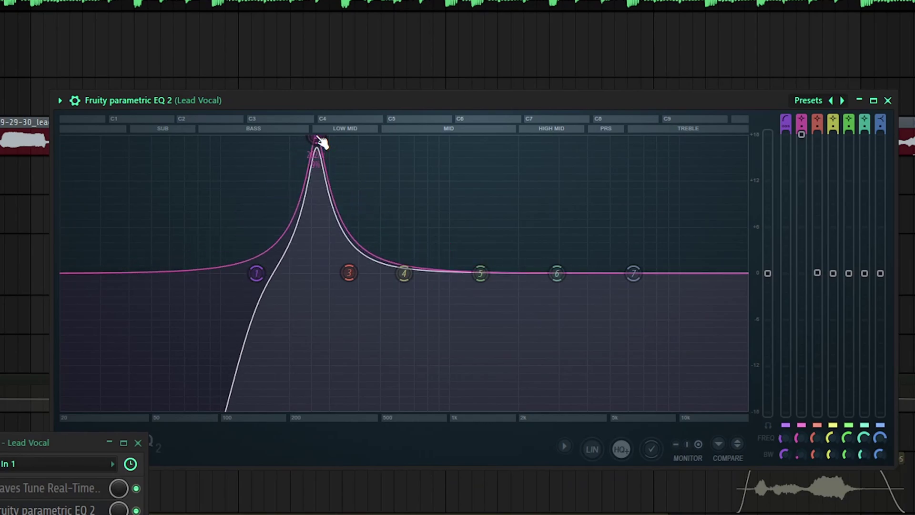
pyautogui.moveTo(318, 140); pyautogui.dragTo(429, 127)
pyautogui.press('space')
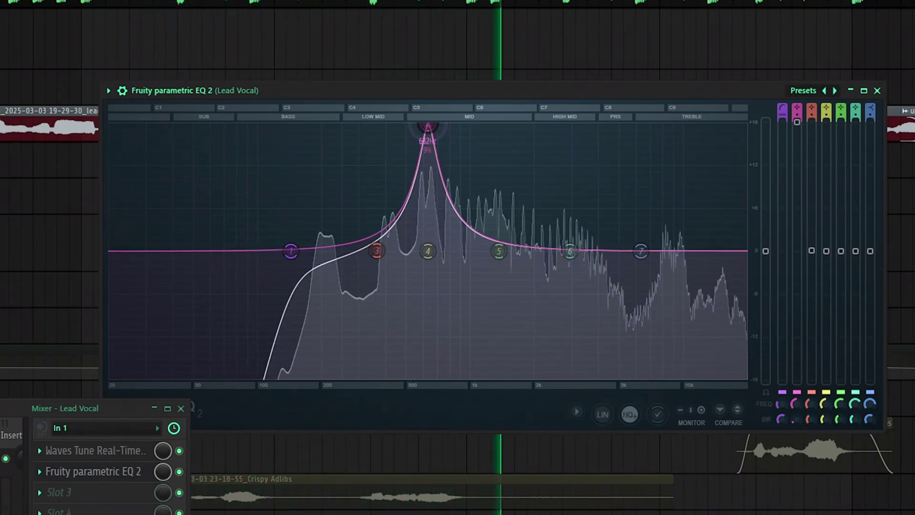
pyautogui.press('space')
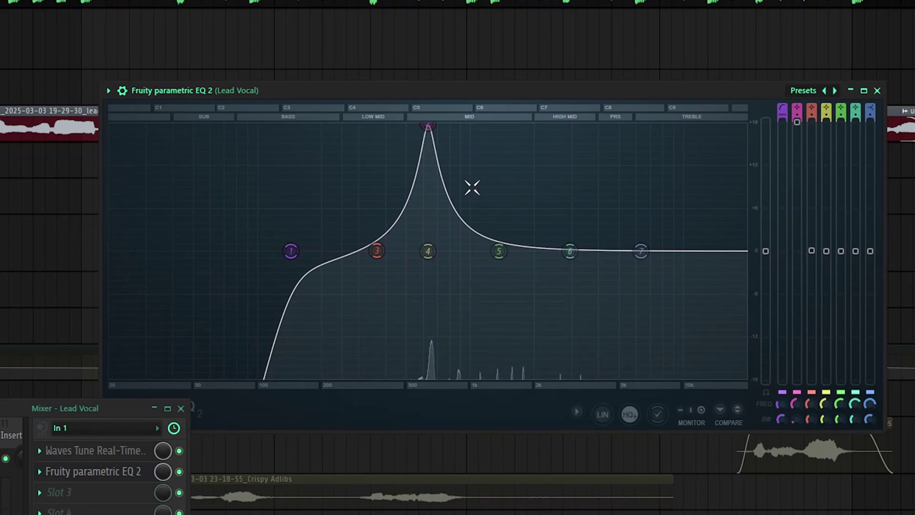
# Narrow band 2 further, turn it into a cut of about 3 dB, and preview the vocal.
pyautogui.scroll(-3, 431, 130)
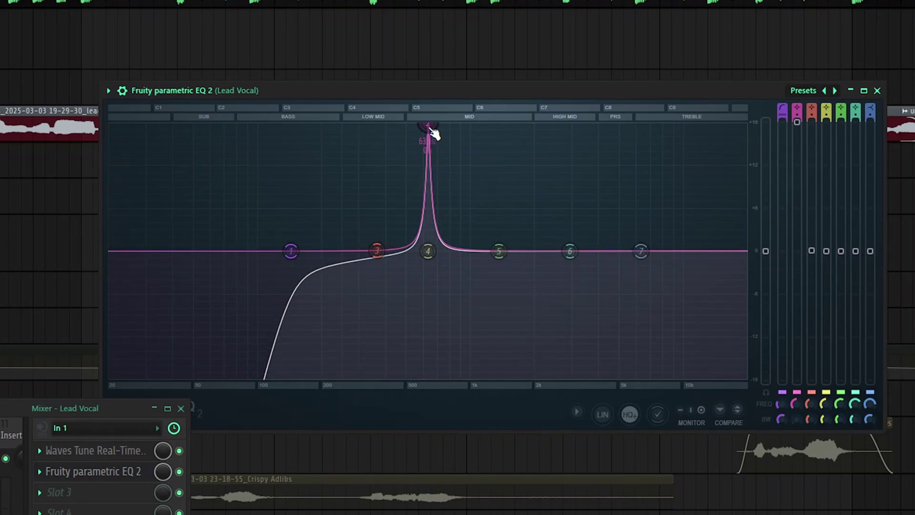
pyautogui.moveTo(797, 122); pyautogui.dragTo(797, 223)
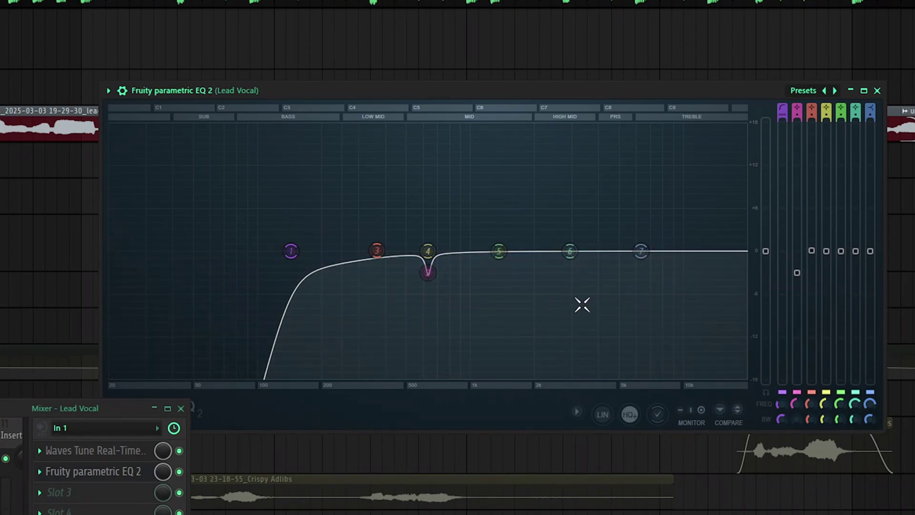
pyautogui.press('space')
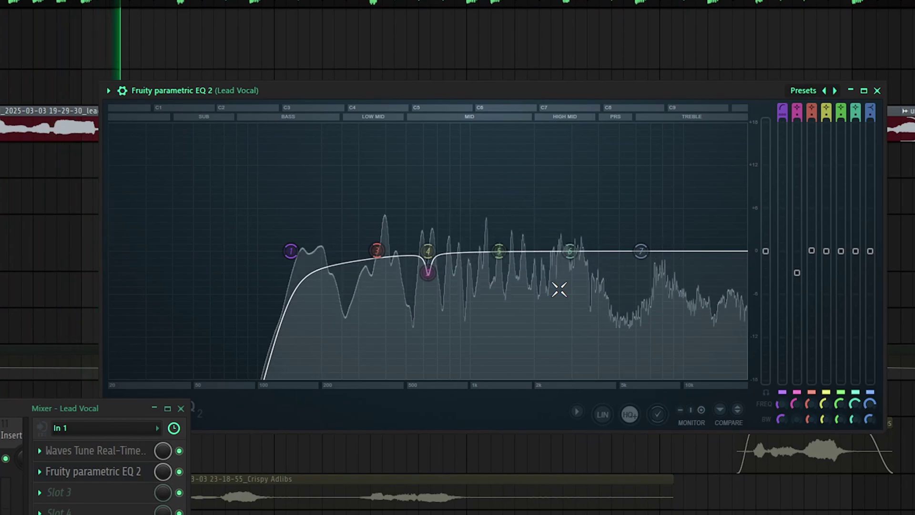
pyautogui.press('space')
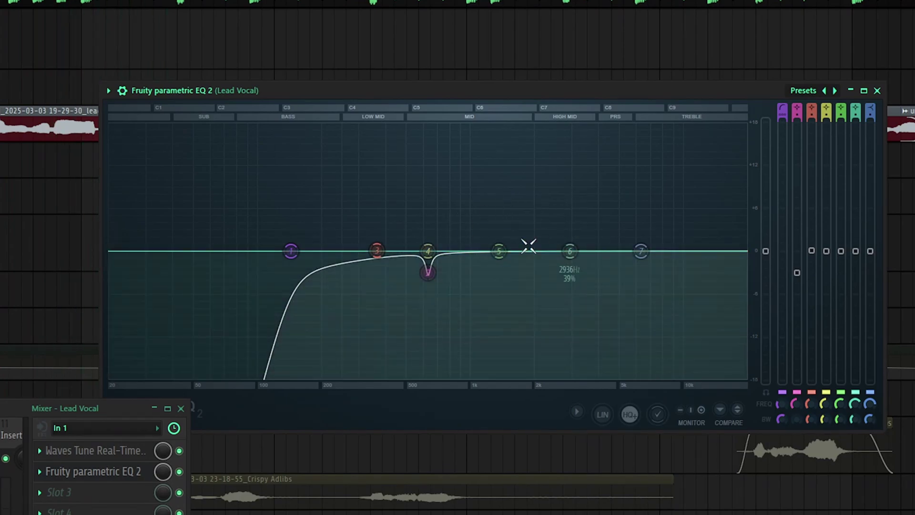
# Sweep a boosted band 3 down to about 220 Hz with a 9% bandwidth, and cut it about 1.5 dB during playback.
pyautogui.moveTo(376, 250); pyautogui.dragTo(300, 111)
pyautogui.press('space')
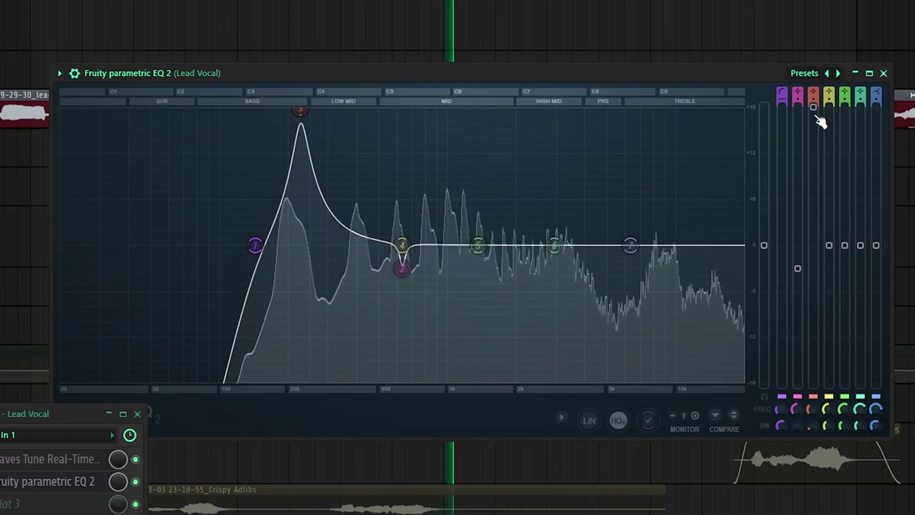
pyautogui.moveTo(814, 108); pyautogui.dragTo(814, 257)
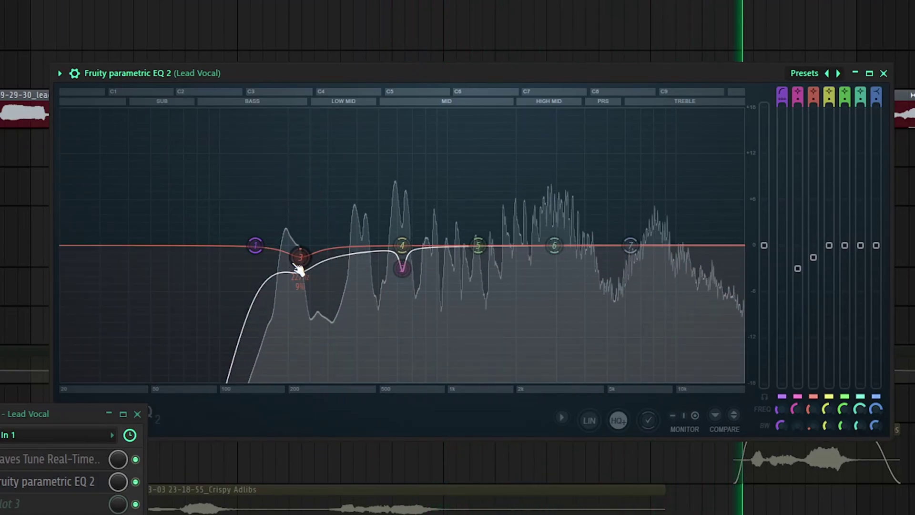
# Boost band 5 by 18 dB near 1241 Hz, narrow its bandwidth sharply, and change it to a cut of about 2 dB.
pyautogui.moveTo(476, 267); pyautogui.dragTo(469, 113)
pyautogui.scroll(-6, 468, 113)
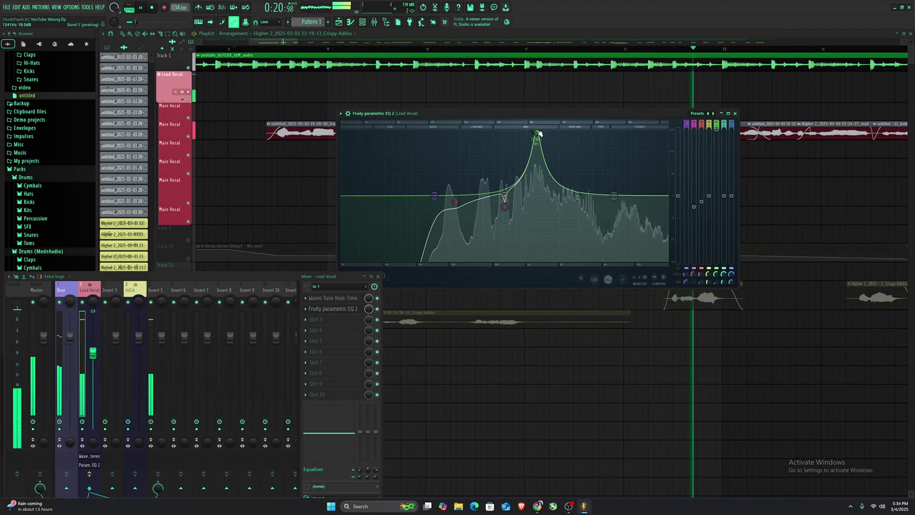
pyautogui.scroll(-5, 469, 113)
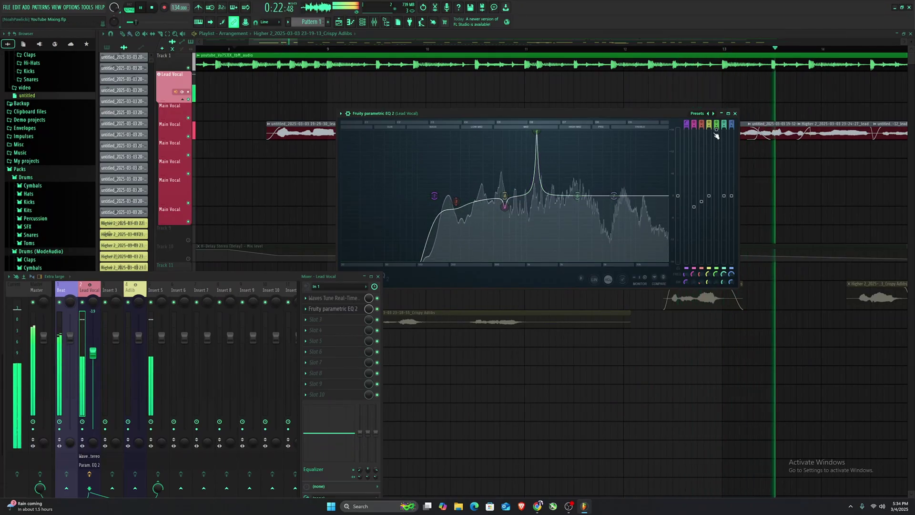
pyautogui.moveTo(716, 135); pyautogui.dragTo(716, 204)
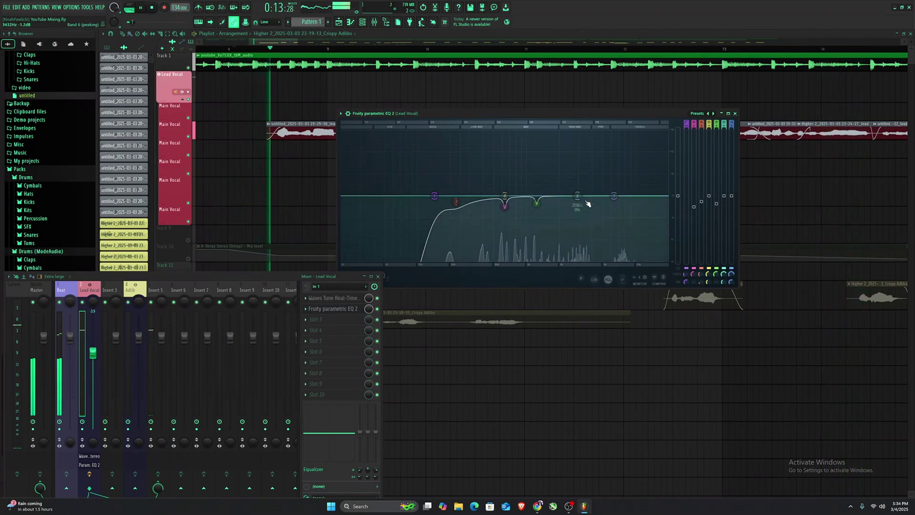
# Shift band 6 to about 3.4 kHz at 0 dB, and end the EQ preview by stopping playback.
pyautogui.moveTo(578, 196); pyautogui.dragTo(587, 196)
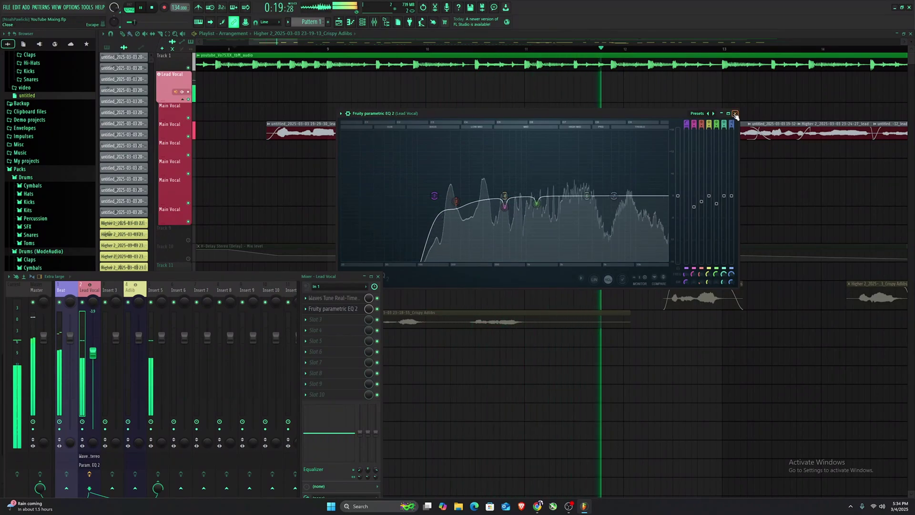
pyautogui.click(735, 114)
pyautogui.press('space')
# Move the mixer clear of the browser, review the Lead Vocal's EQ cuts, and close the EQ.
pyautogui.moveTo(275, 277); pyautogui.dragTo(344, 282)
pyautogui.click(465, 243)
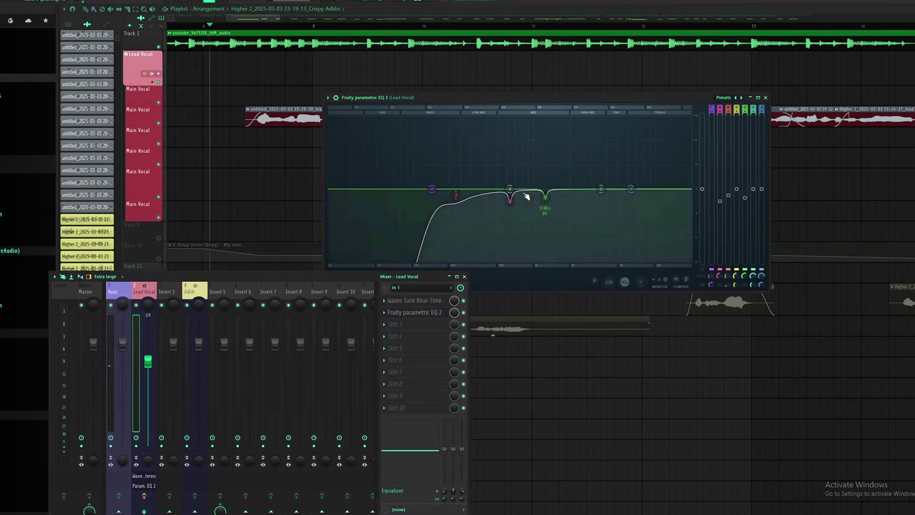
pyautogui.moveTo(511, 196); pyautogui.dragTo(511, 204)
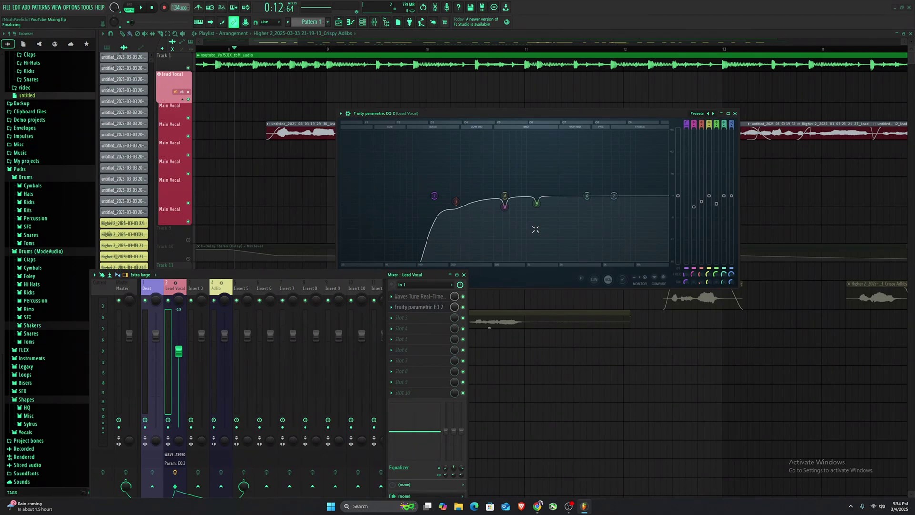
pyautogui.click(736, 114)
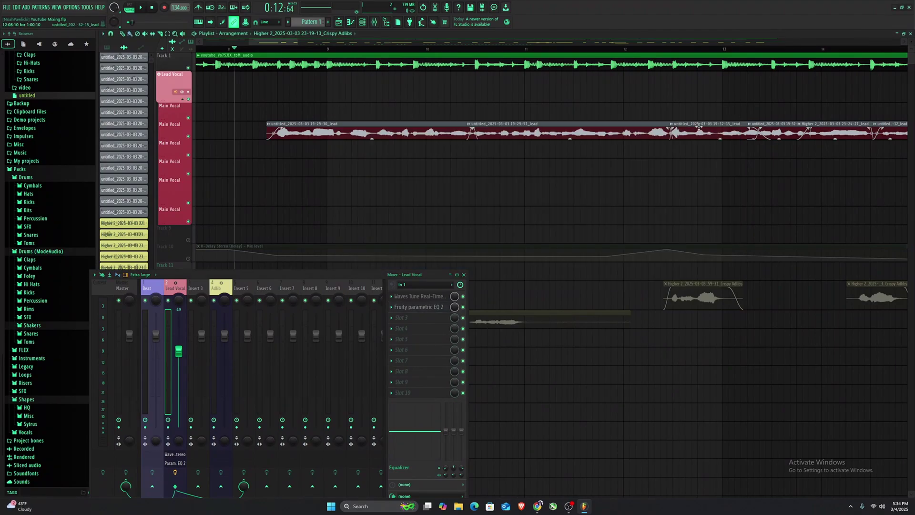
# Reposition the mixer and compare the Lead Vocal with Fruity Parametric EQ 2 bypassed and enabled during playback.
pyautogui.moveTo(345, 274); pyautogui.dragTo(386, 223)
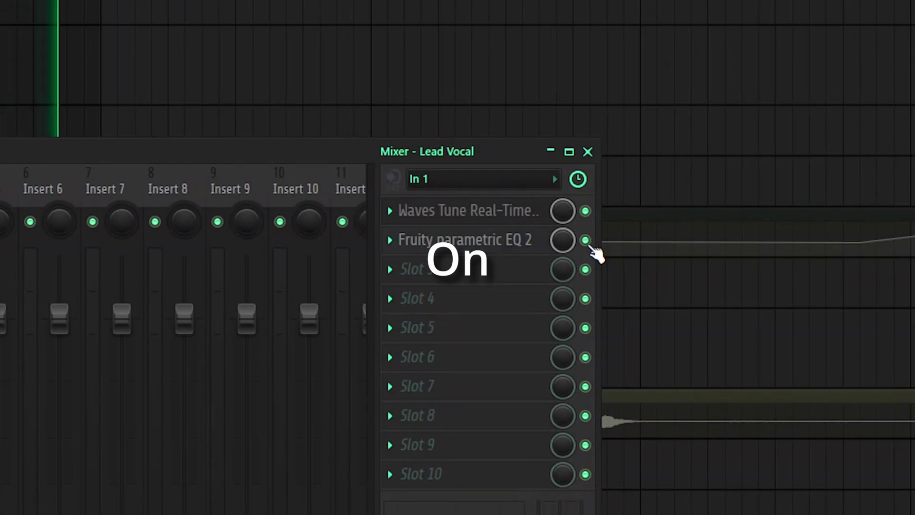
pyautogui.click(589, 244)
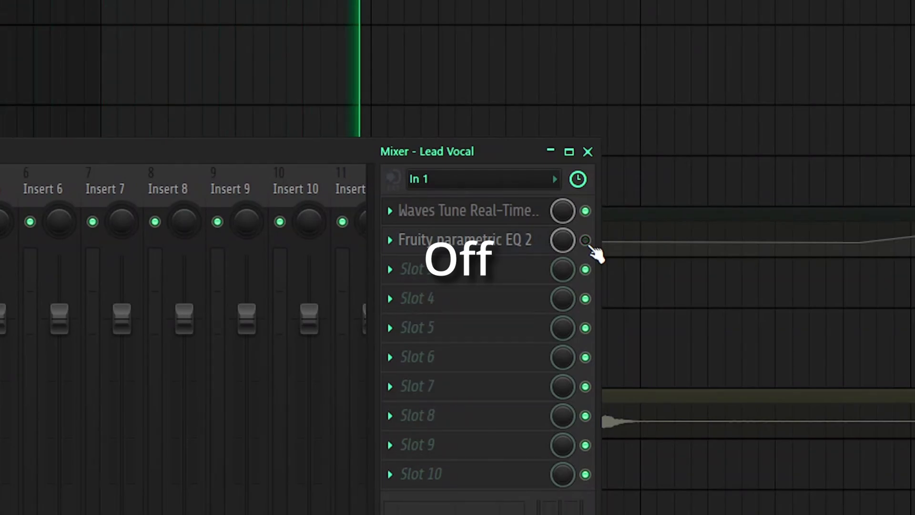
pyautogui.click(587, 242)
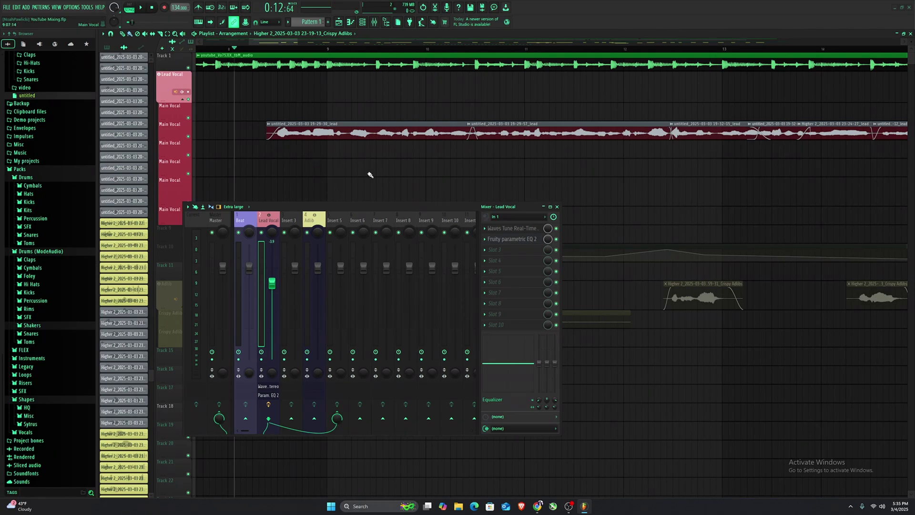
# Search the effect plugins for "cla" and load CLA-2A Stereo into the Lead Vocal's third effect slot.
pyautogui.moveTo(390, 206); pyautogui.dragTo(400, 239)
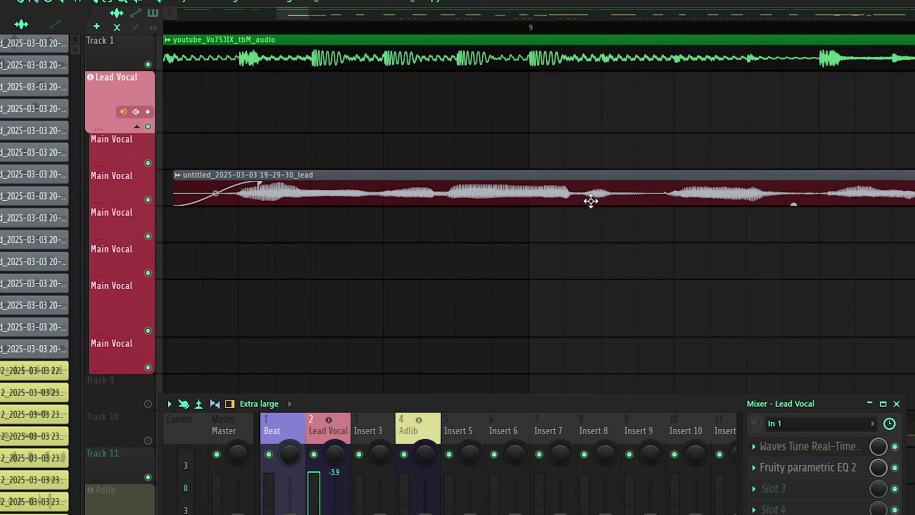
pyautogui.scroll(3, 588, 204)
pyautogui.scroll(-2, 583, 188)
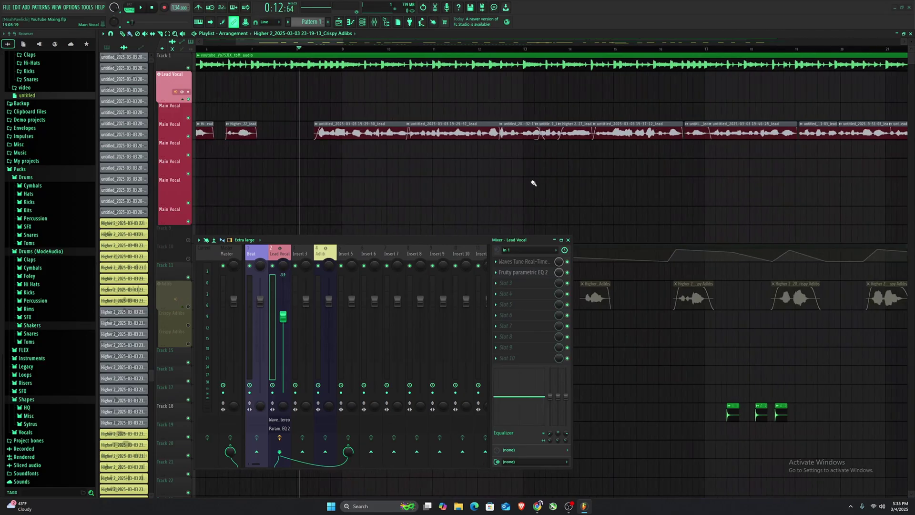
pyautogui.scroll(5, 525, 183)
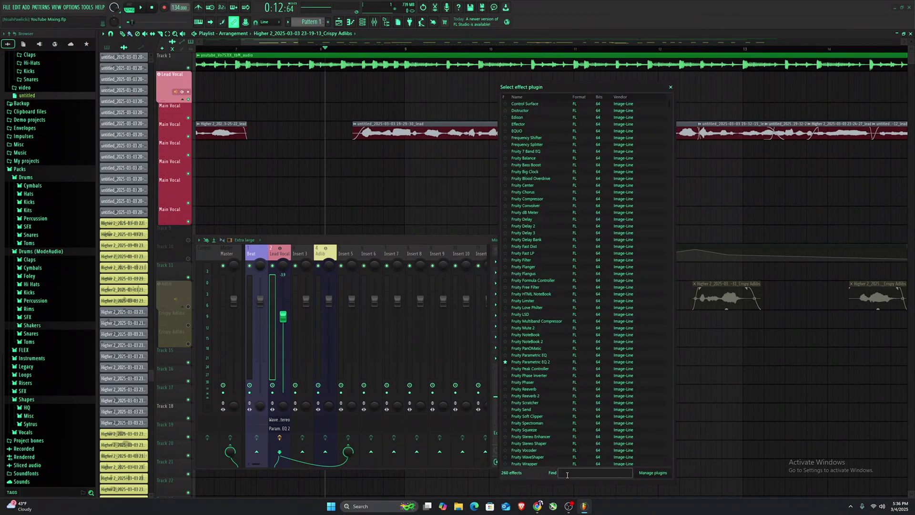
pyautogui.write('cla')
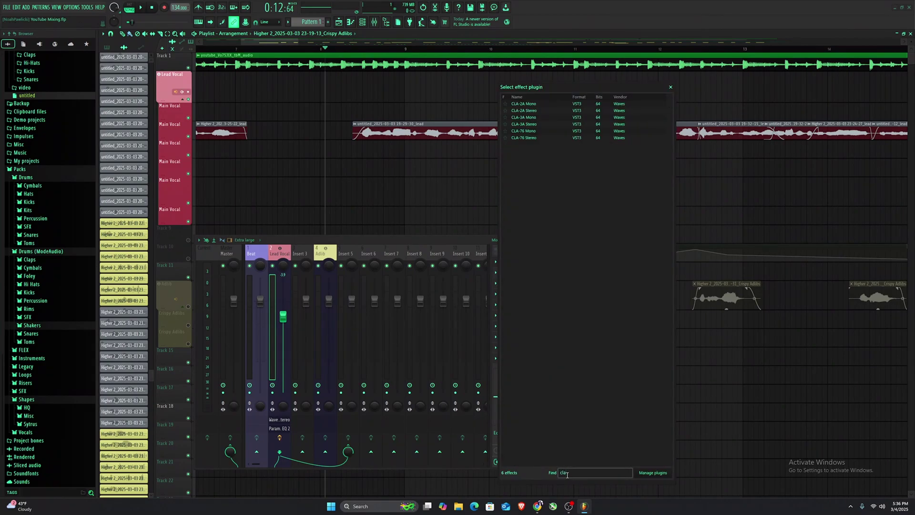
pyautogui.click(525, 110)
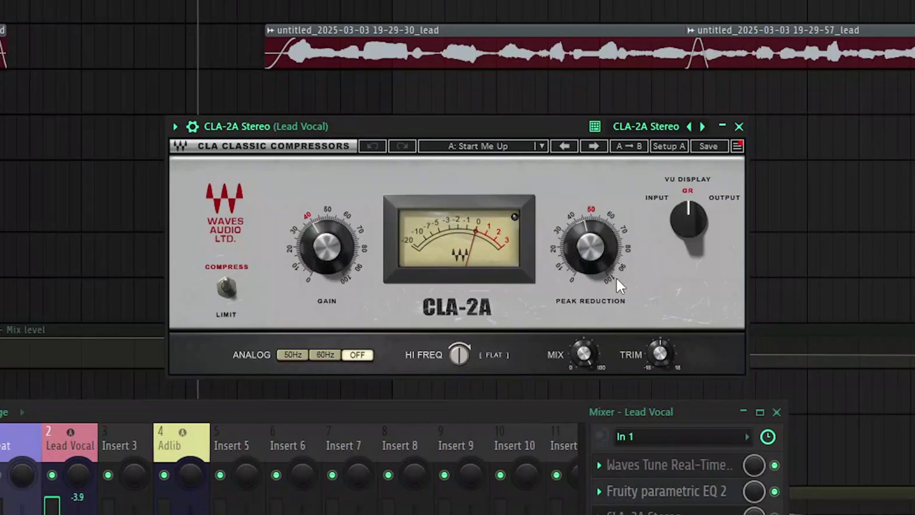
# Raise the CLA-2A's Peak Reduction to about 58 during playback and fine-tune its Gain near 40.
pyautogui.moveTo(615, 275); pyautogui.dragTo(590, 257)
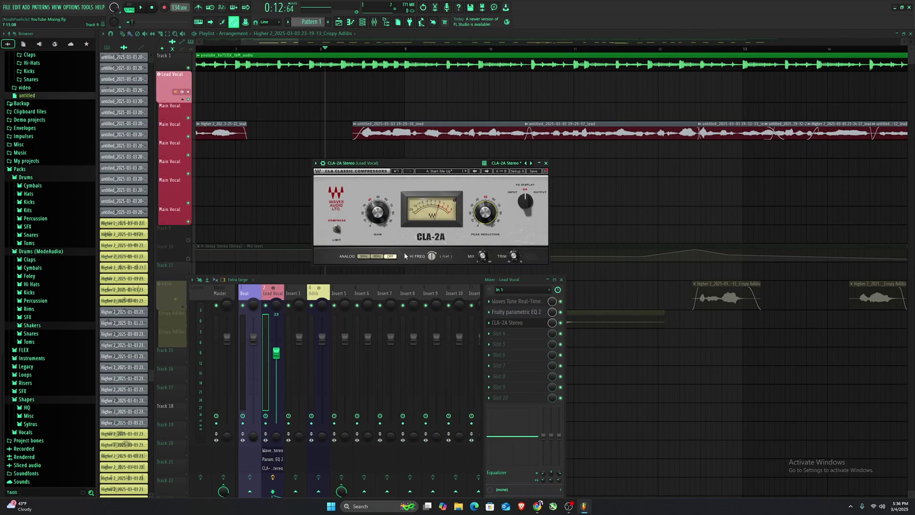
pyautogui.moveTo(433, 165); pyautogui.dragTo(436, 156)
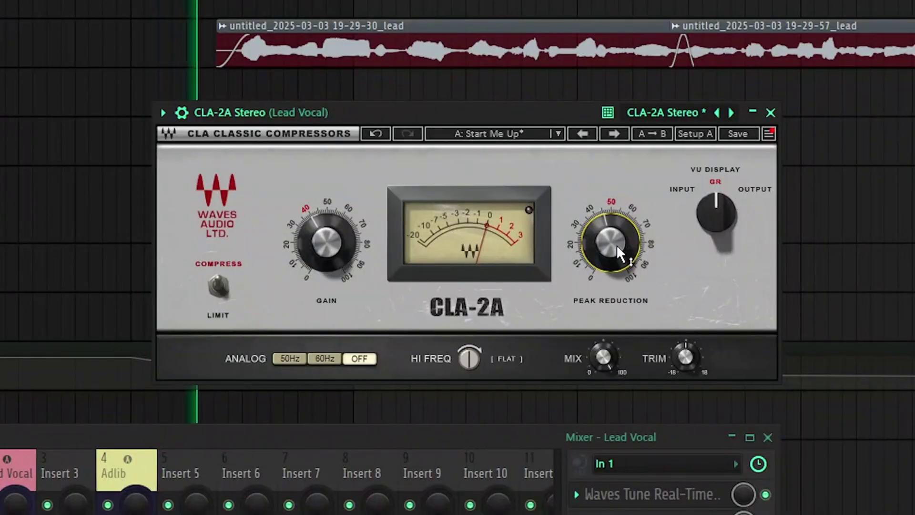
pyautogui.moveTo(503, 206)
pyautogui.moveTo(616, 244); pyautogui.dragTo(617, 223)
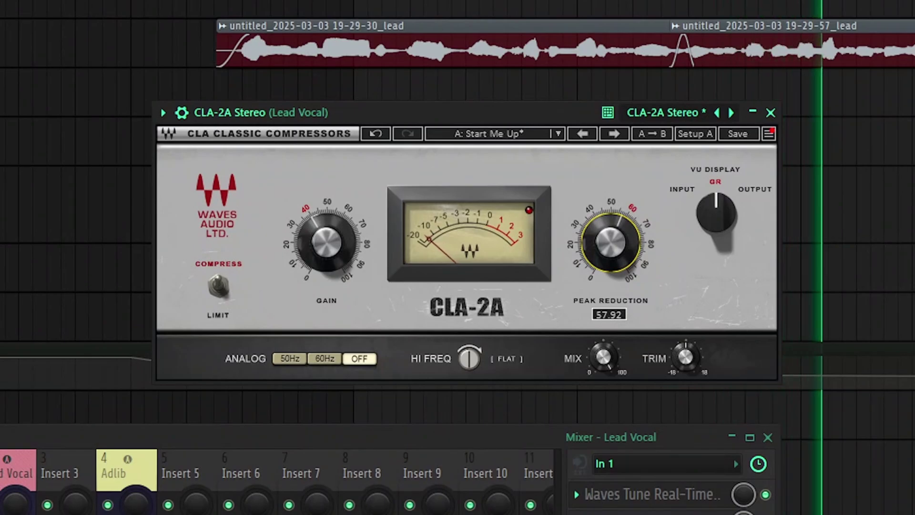
pyautogui.moveTo(326, 241); pyautogui.dragTo(326, 238)
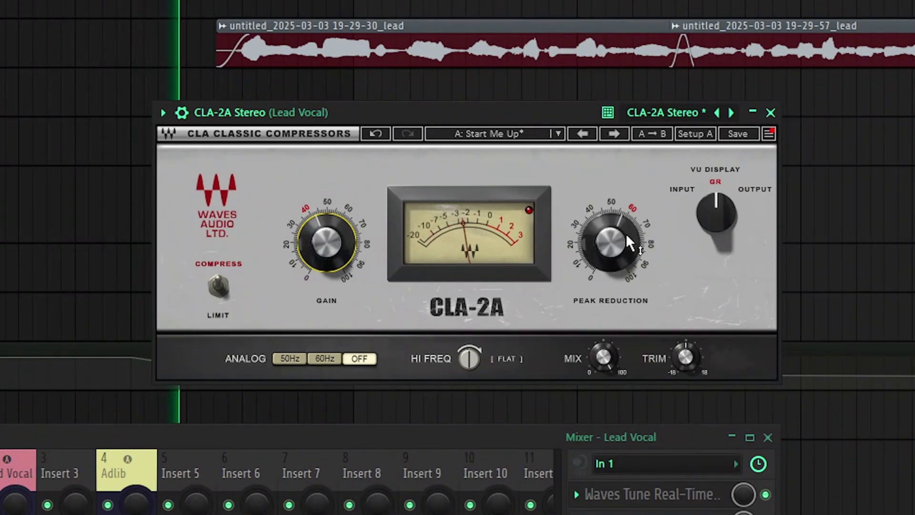
pyautogui.moveTo(637, 235); pyautogui.dragTo(637, 231)
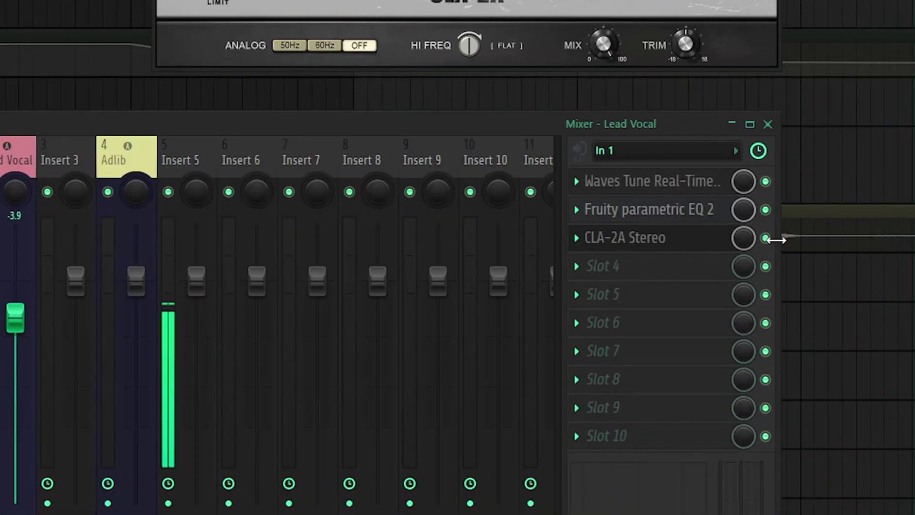
# Bypass and re-enable CLA-2A Stereo during playback to compare the vocal with and without compression.
pyautogui.click(766, 239)
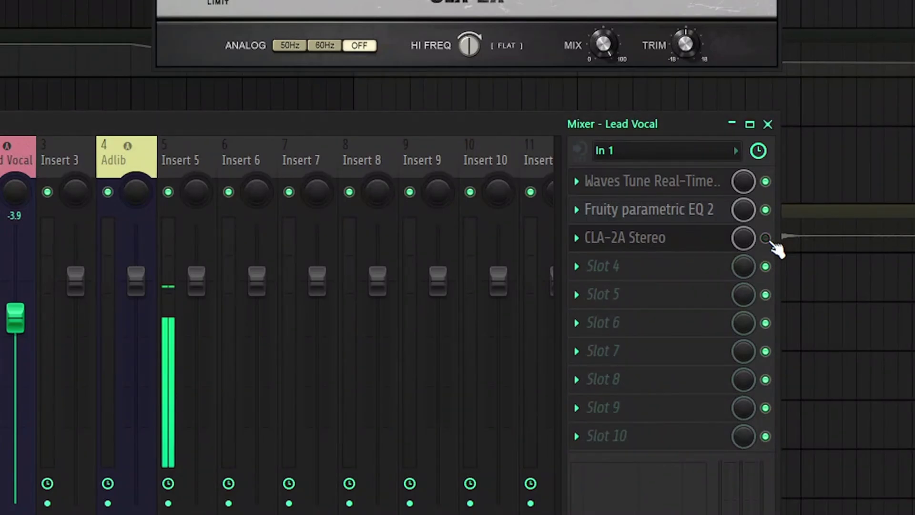
pyautogui.click(766, 238)
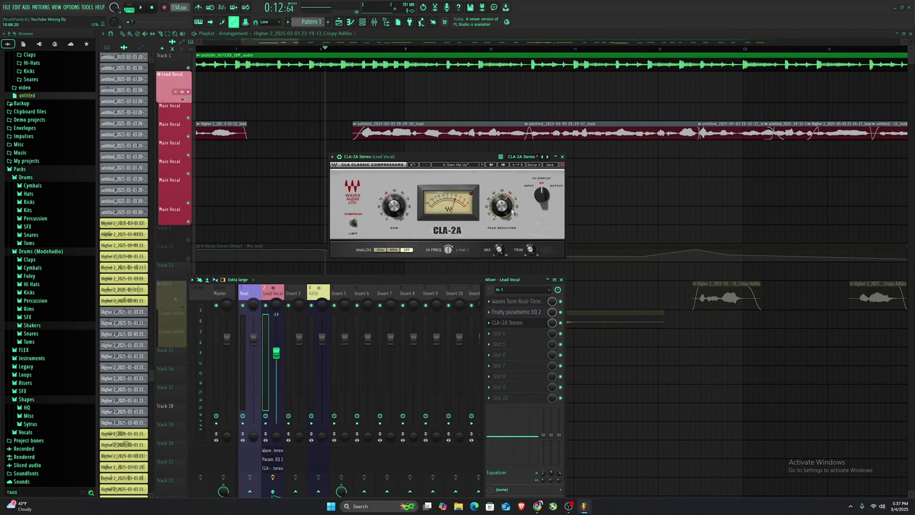
# Audition the vocal with the CLA-2A's Peak Reduction at 100, and bring the control back down to its earlier setting.
pyautogui.press('space')
pyautogui.moveTo(504, 207); pyautogui.dragTo(504, 182)
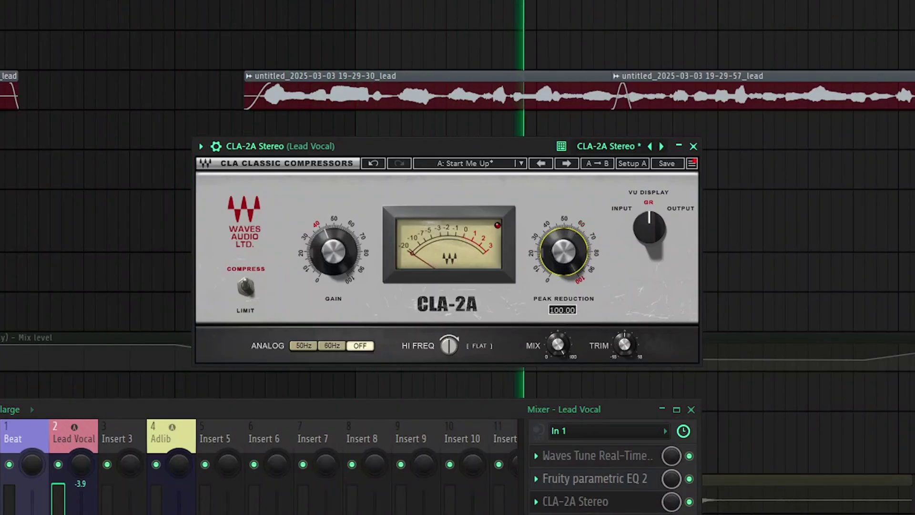
pyautogui.moveTo(564, 252); pyautogui.dragTo(564, 289)
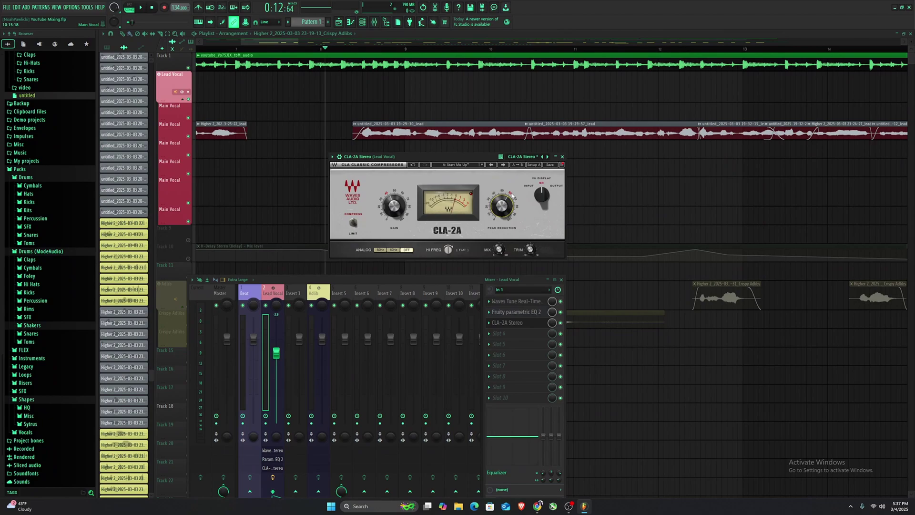
# Bypass CLA-2A Stereo on the Lead Vocal and re-enable it for another comparison of the compression.
pyautogui.moveTo(415, 279); pyautogui.dragTo(470, 266)
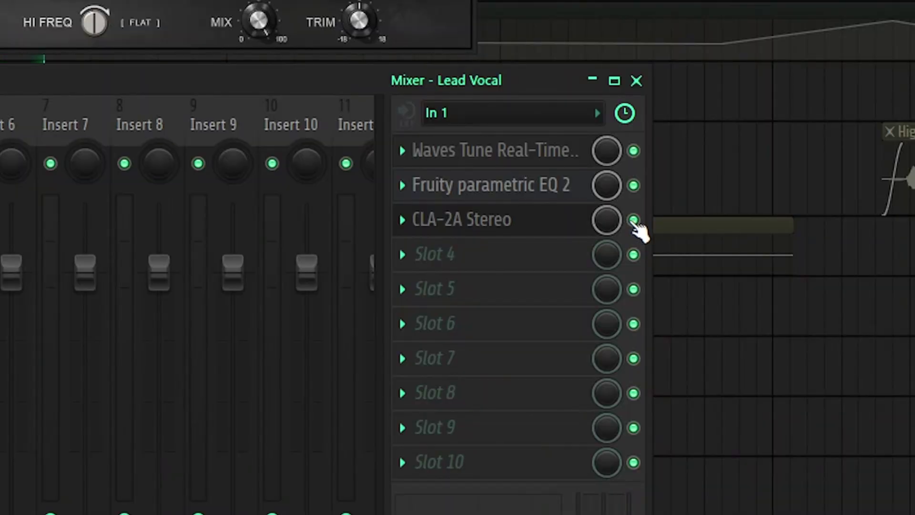
pyautogui.click(633, 220)
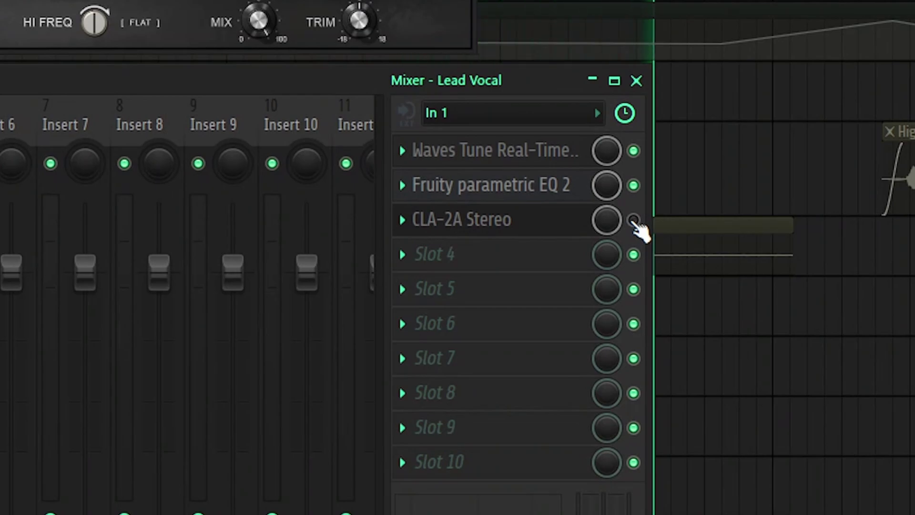
pyautogui.click(633, 221)
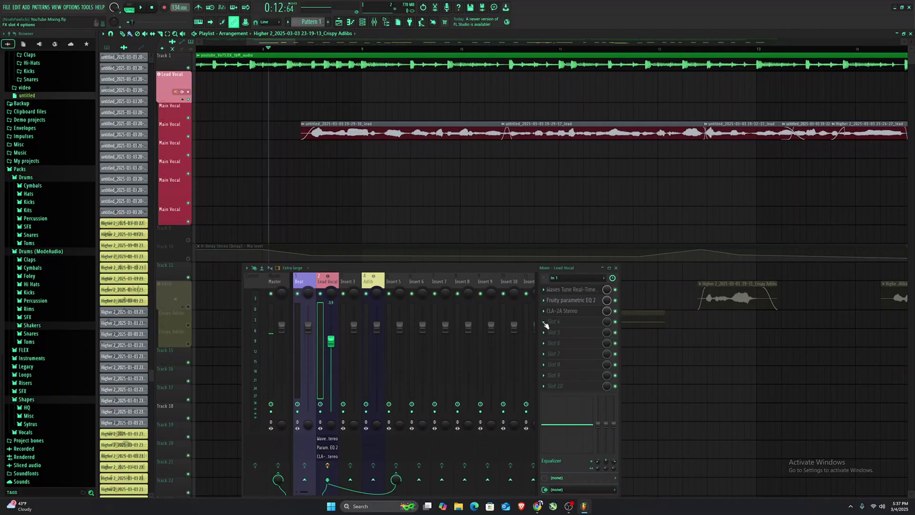
# Load a second Fruity Parametric EQ 2 into the Lead Vocal's fourth effect slot and arrange the mixer and EQ windows apart.
pyautogui.click(406, 257)
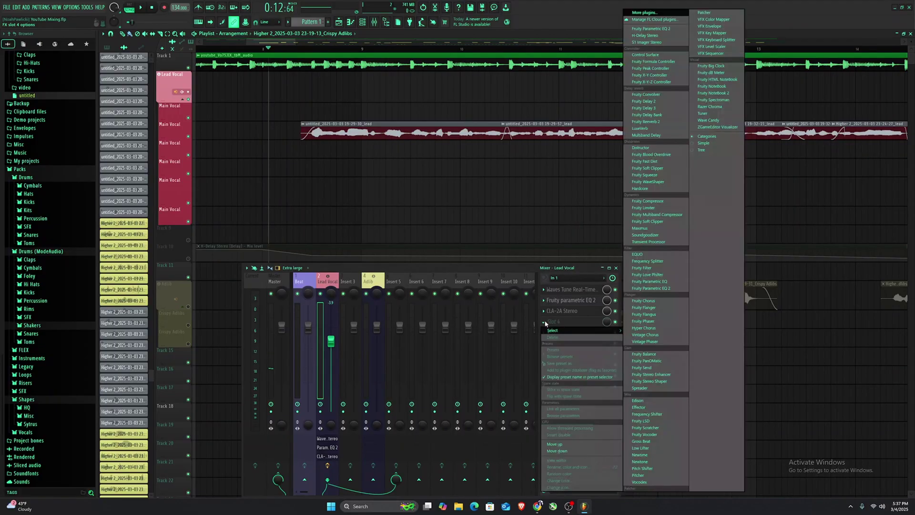
pyautogui.click(667, 288)
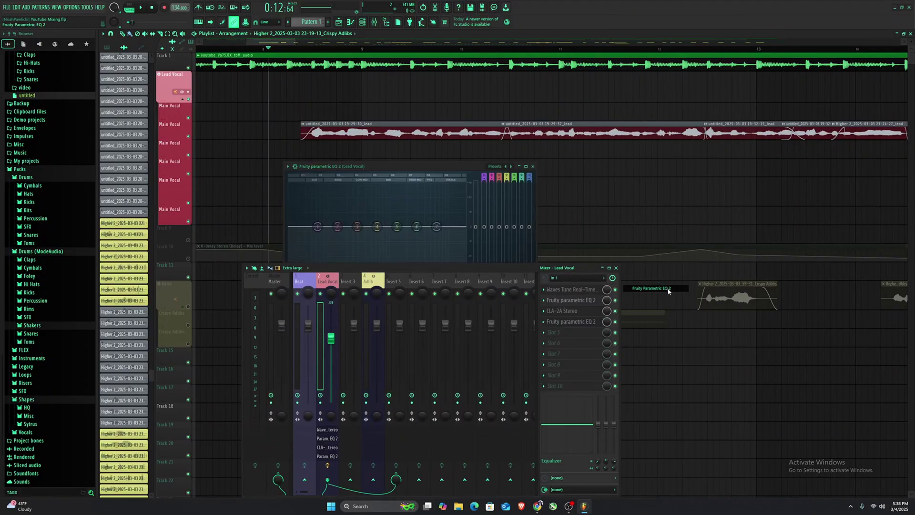
pyautogui.moveTo(381, 155); pyautogui.dragTo(451, 149)
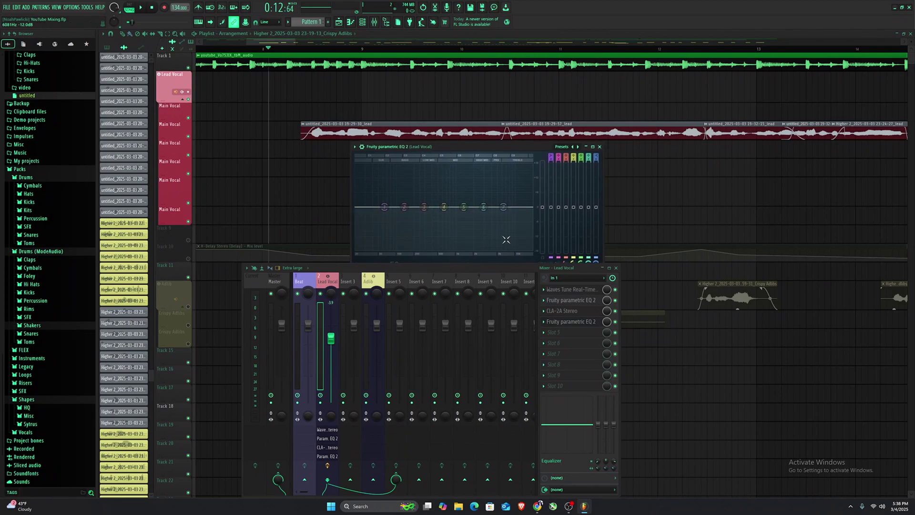
pyautogui.moveTo(470, 270); pyautogui.dragTo(251, 269)
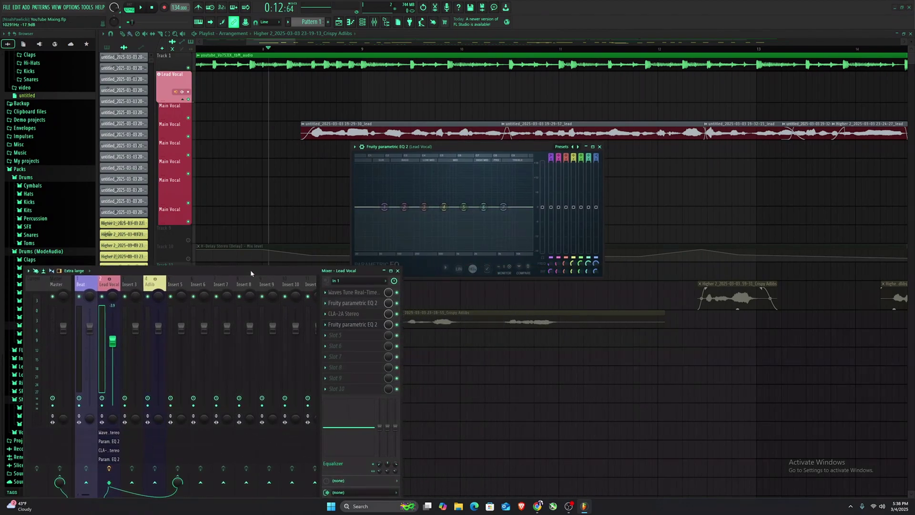
pyautogui.moveTo(474, 145); pyautogui.dragTo(582, 173)
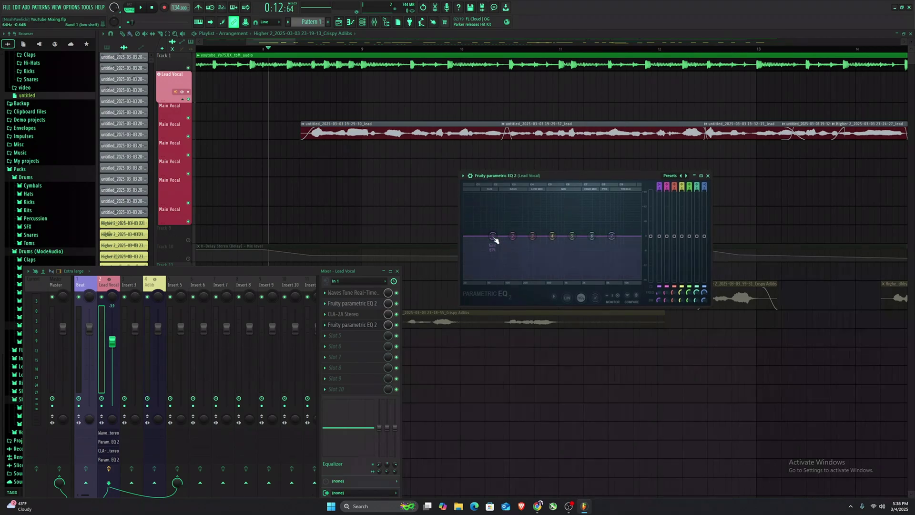
# Turn band 1 of the new EQ into a Steep 8 high pass and raise its cutoff to band 2's frequency, checking during playback.
pyautogui.press('space')
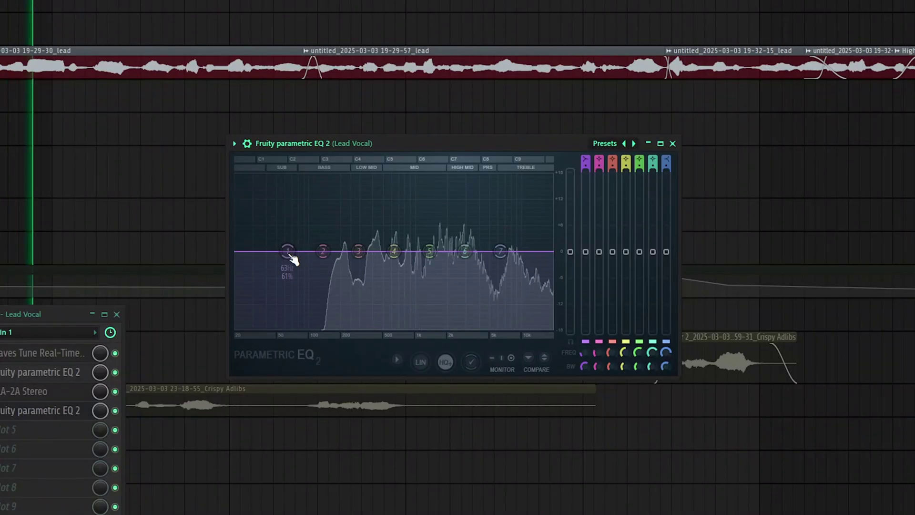
pyautogui.press('space')
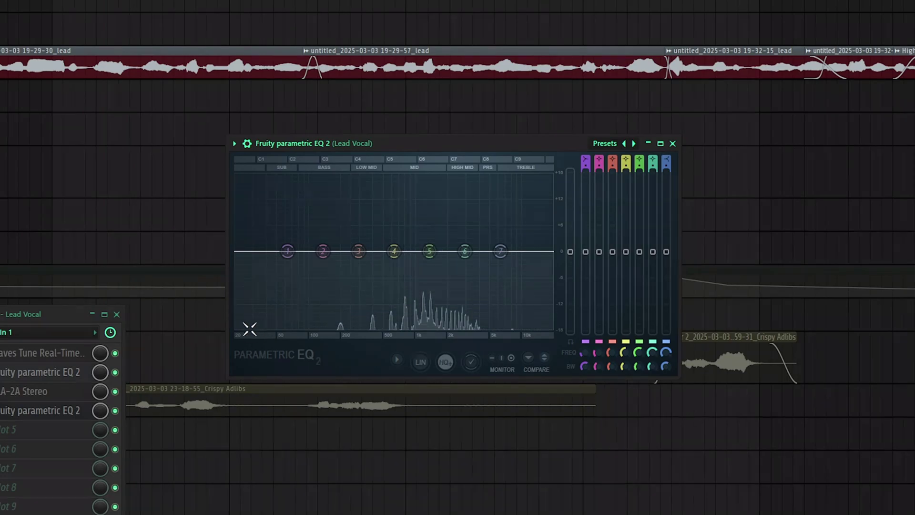
pyautogui.rightClick(287, 253)
pyautogui.moveTo(307, 285)
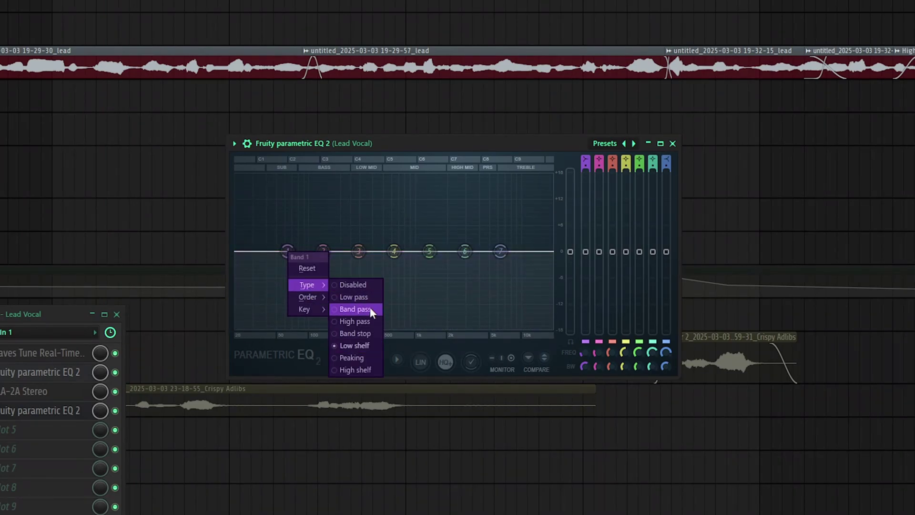
pyautogui.click(367, 324)
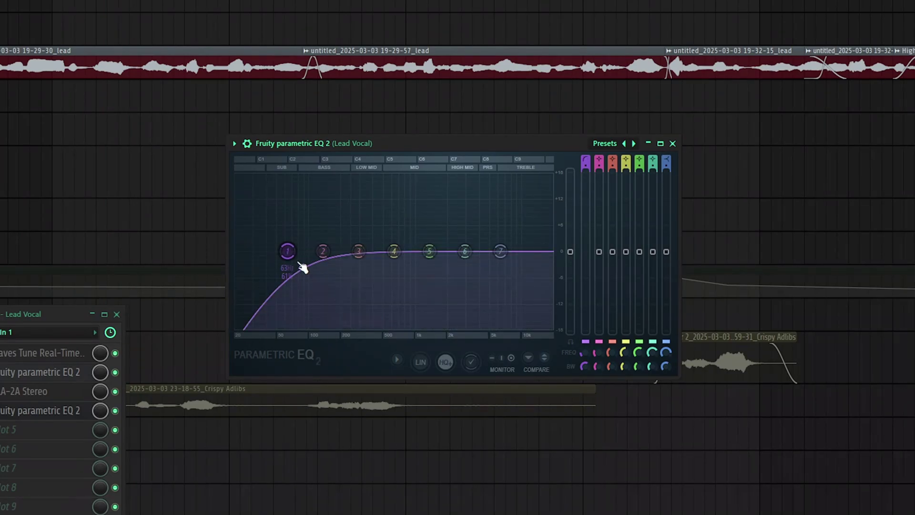
pyautogui.rightClick(288, 251)
pyautogui.moveTo(318, 300)
pyautogui.click(350, 297)
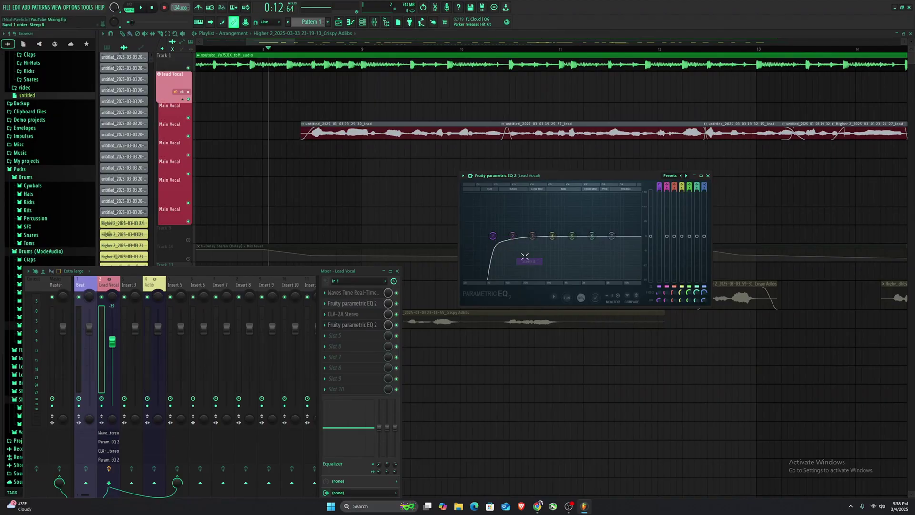
pyautogui.moveTo(502, 237); pyautogui.dragTo(512, 237)
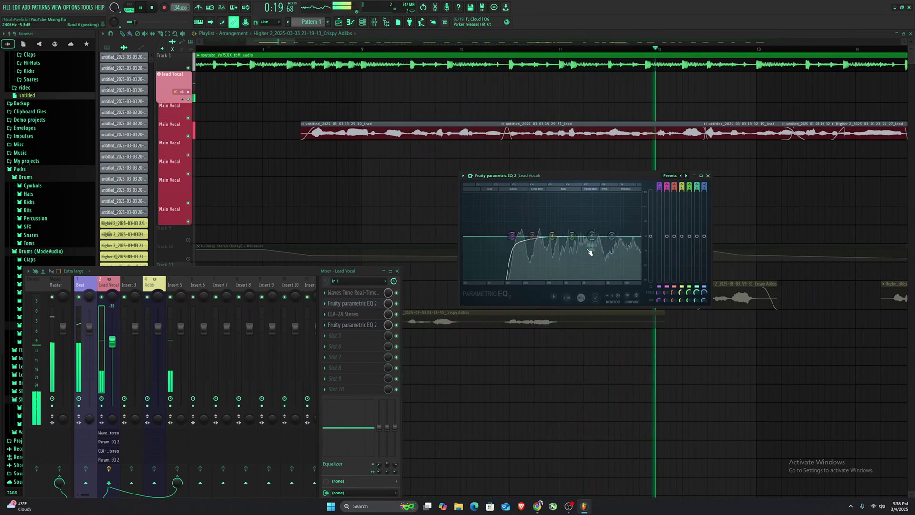
pyautogui.press('space')
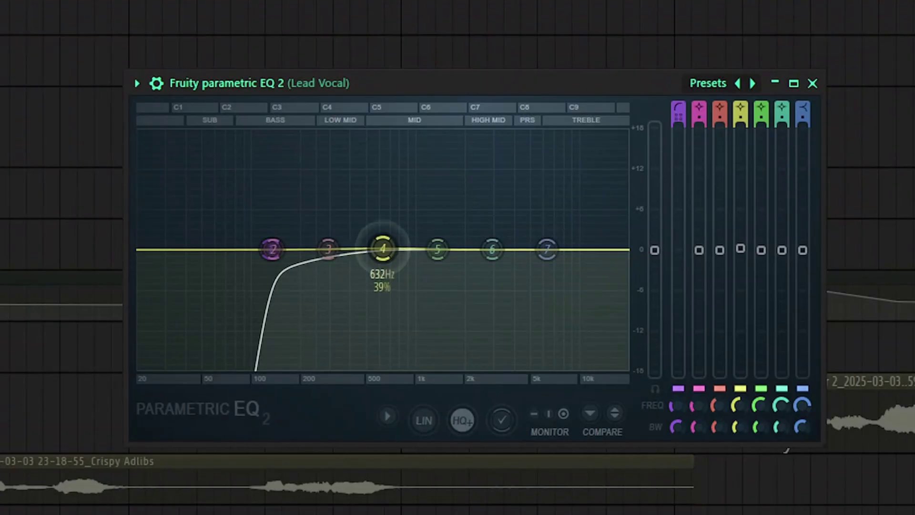
# Sweep band 4 narrowly during playback to leave a slight cut just below 500 Hz, and boost band 6 about 0.8 dB near 3709 Hz.
pyautogui.press('space')
pyautogui.moveTo(556, 239); pyautogui.dragTo(533, 193)
pyautogui.moveTo(332, 134); pyautogui.dragTo(360, 133)
pyautogui.scroll(-3, 368, 139)
pyautogui.scroll(-3, 364, 135)
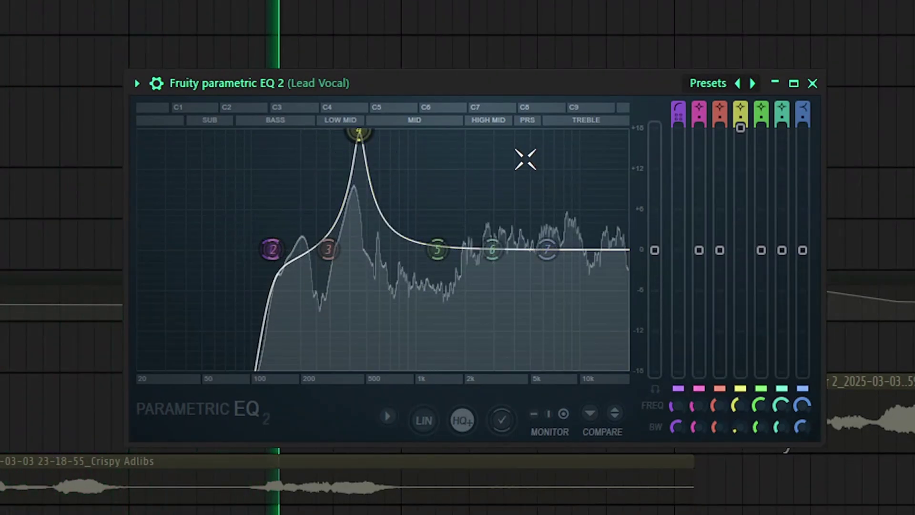
pyautogui.moveTo(742, 130); pyautogui.dragTo(741, 250)
pyautogui.moveTo(358, 249); pyautogui.dragTo(358, 263)
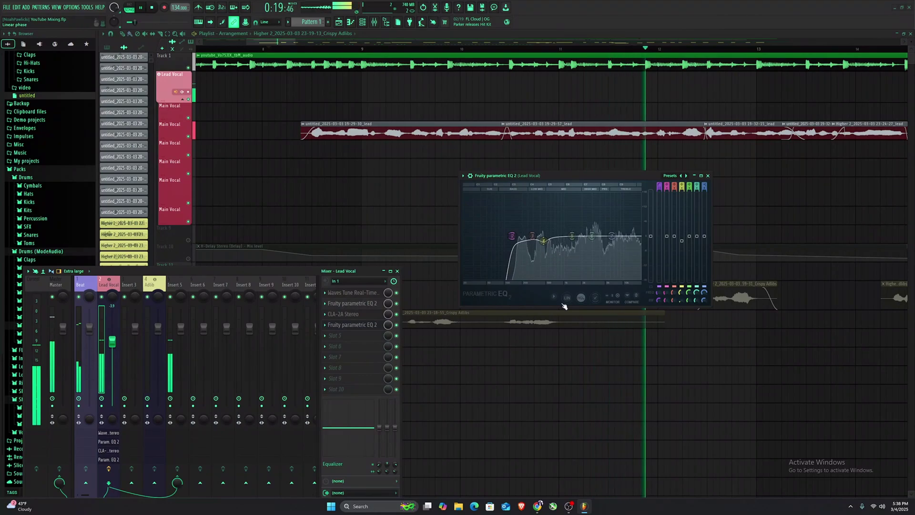
pyautogui.press('space')
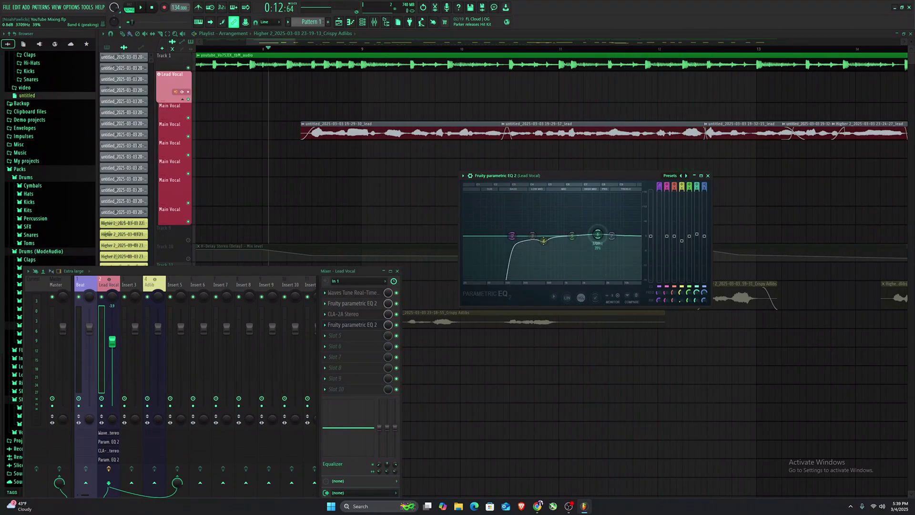
pyautogui.moveTo(592, 236); pyautogui.dragTo(599, 236)
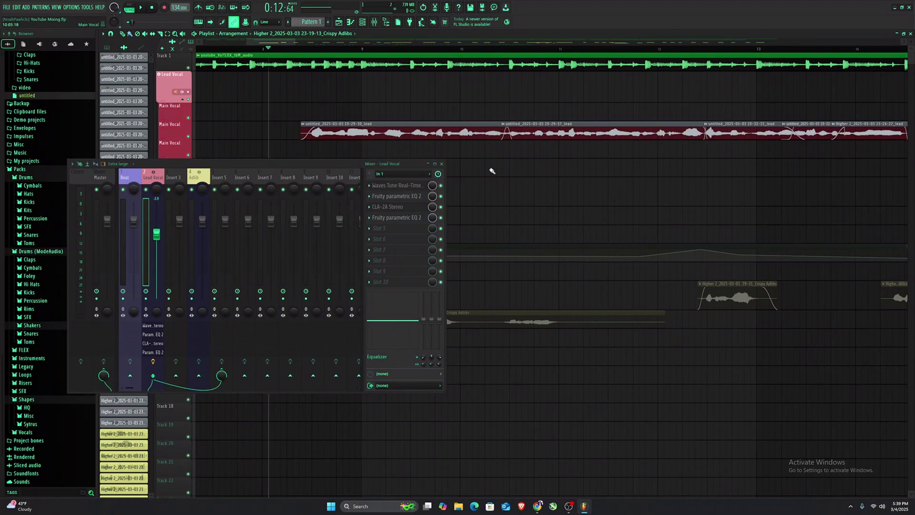
# Search the effect plugins for "dee" and load DeEsser Stereo into the Lead Vocal's fifth effect slot.
pyautogui.click(376, 228)
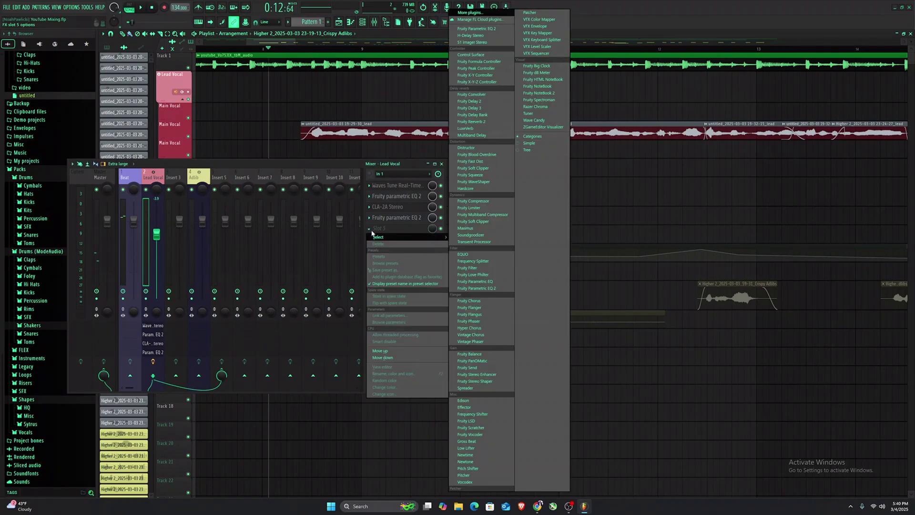
pyautogui.click(482, 12)
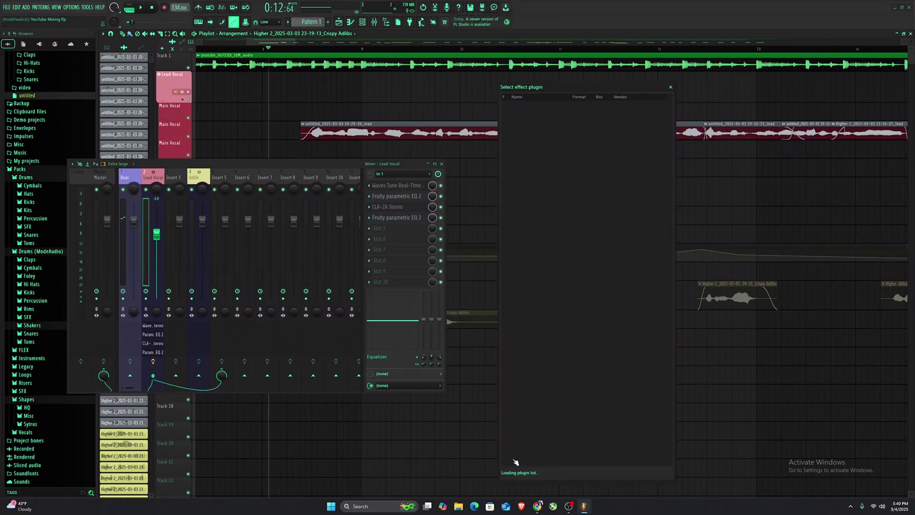
pyautogui.click(566, 473)
pyautogui.write('dee')
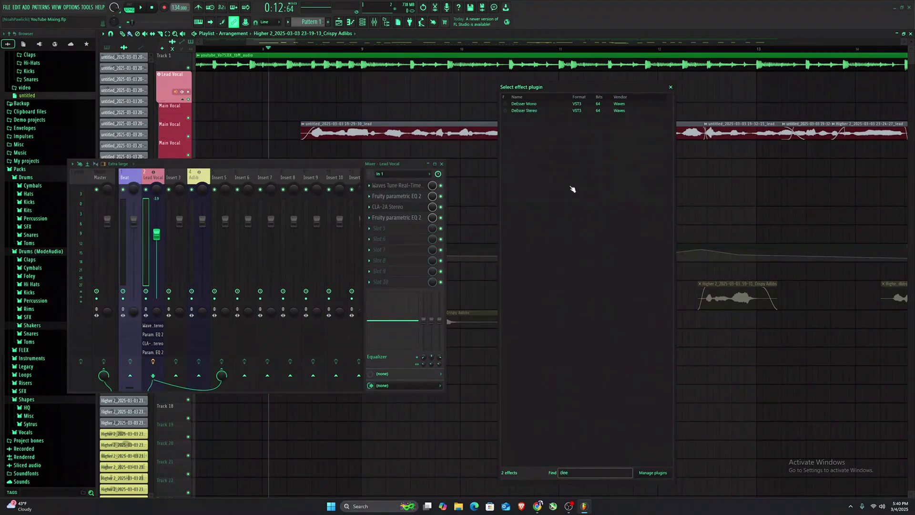
pyautogui.doubleClick(525, 110)
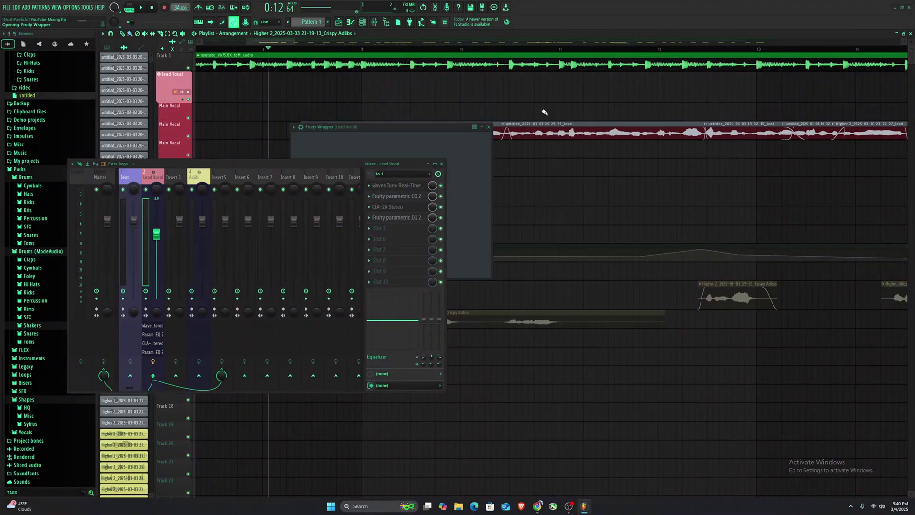
pyautogui.moveTo(328, 127); pyautogui.dragTo(560, 161)
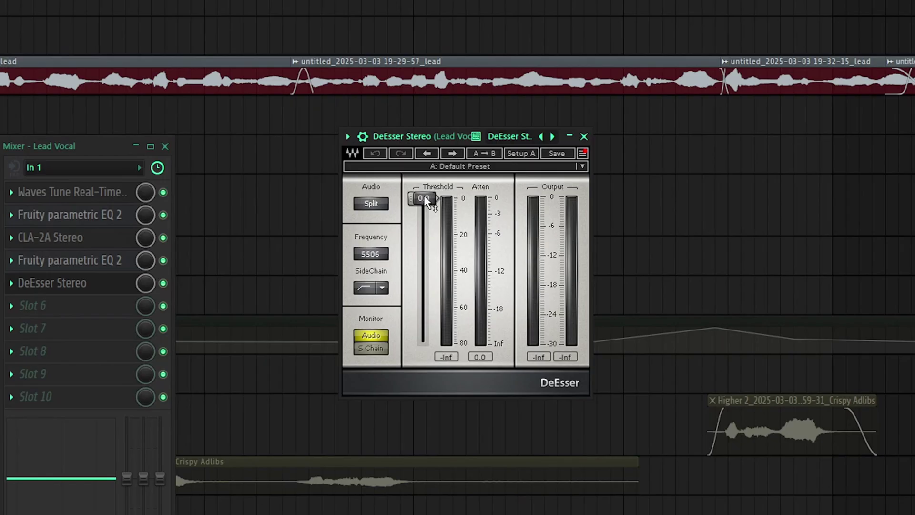
# Lower the DeEsser's threshold to -22.1 during vocal playback and close the plugin window.
pyautogui.moveTo(565, 190); pyautogui.dragTo(565, 192)
pyautogui.moveTo(423, 205); pyautogui.dragTo(425, 238)
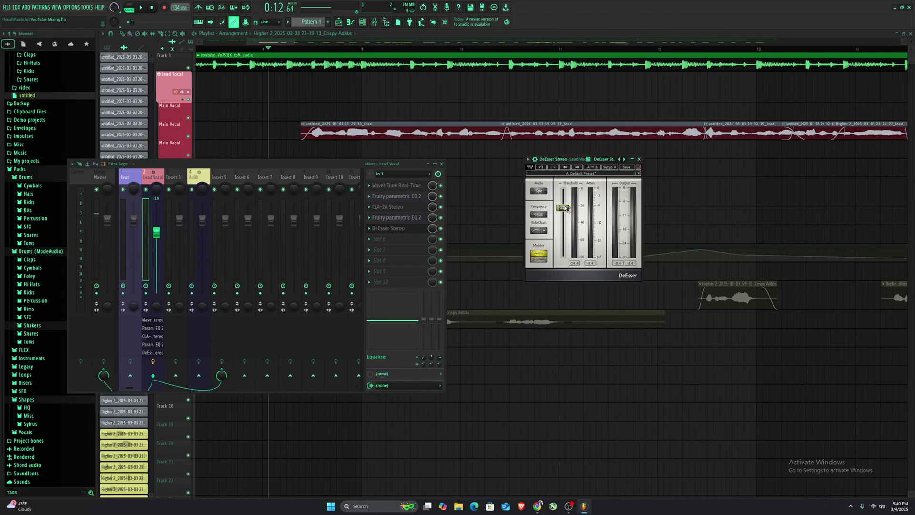
pyautogui.press('space')
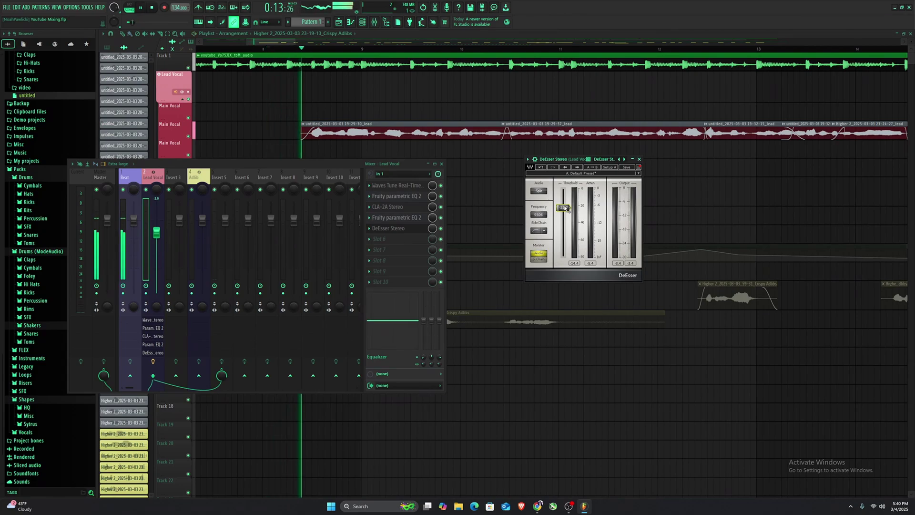
pyautogui.moveTo(565, 208); pyautogui.dragTo(566, 257)
pyautogui.moveTo(422, 410); pyautogui.dragTo(422, 308)
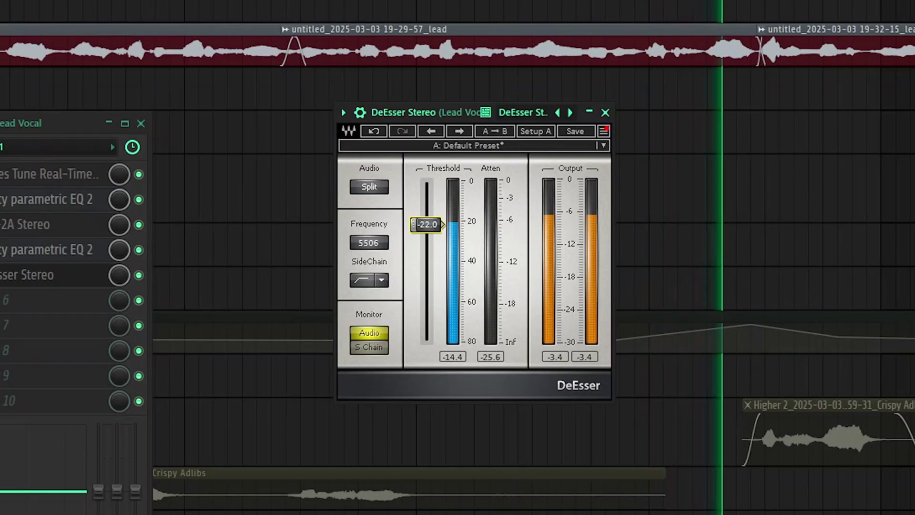
pyautogui.moveTo(427, 225); pyautogui.dragTo(427, 225)
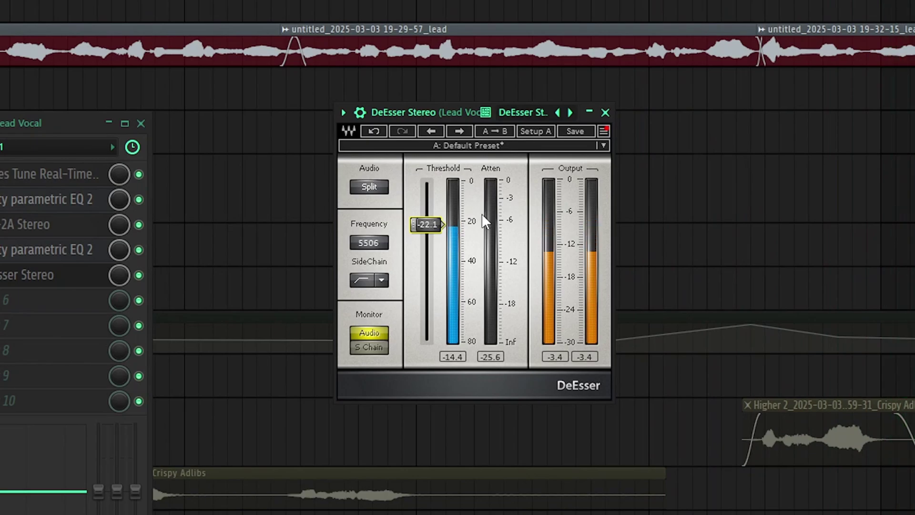
pyautogui.click(606, 113)
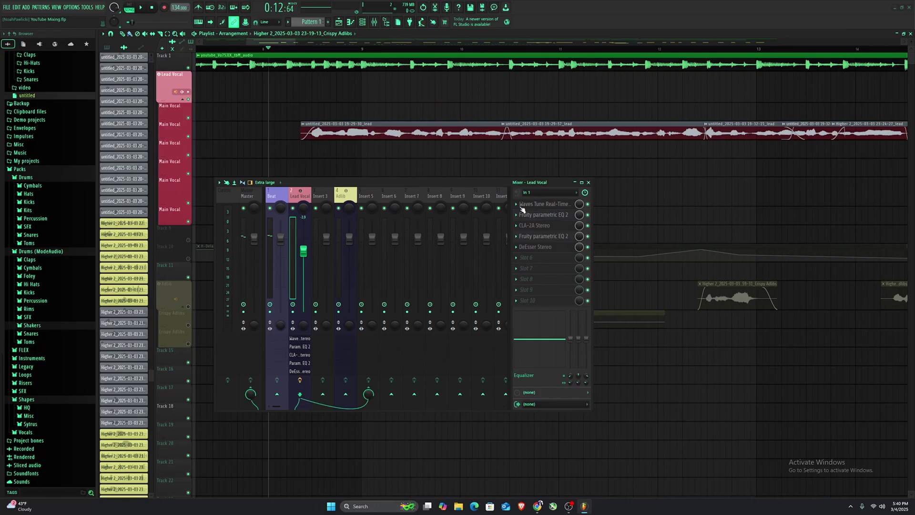
# Compare the vocal in playback with only Waves Tune Real-Time active against the full effect chain.
pyautogui.rightClick(589, 205)
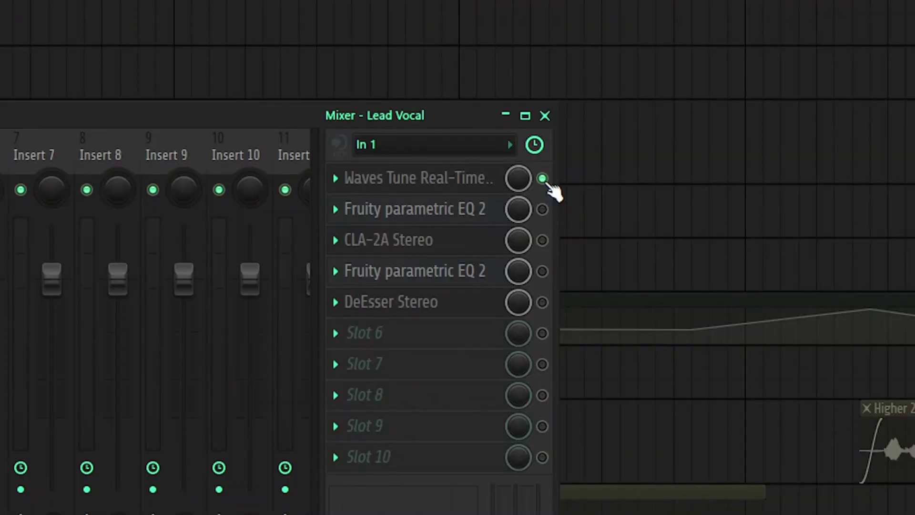
pyautogui.press('space')
pyautogui.rightClick(542, 178)
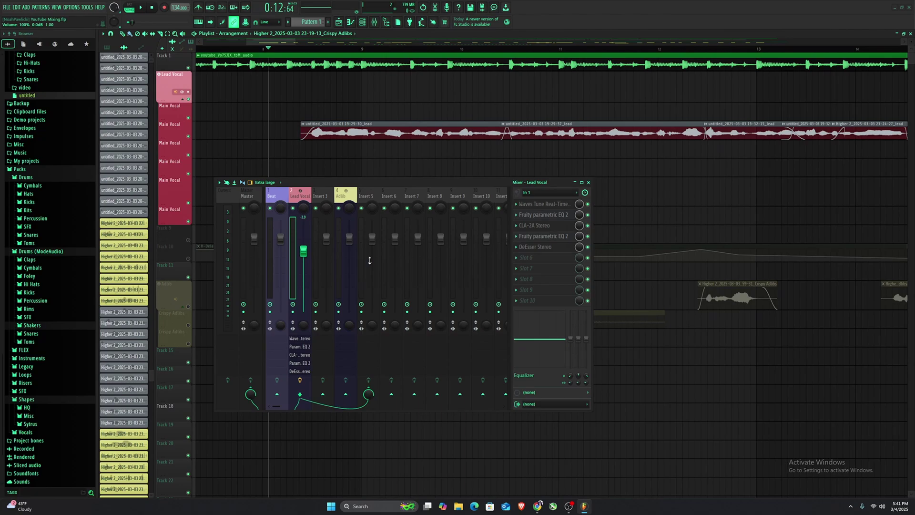
# Load Fruity Reeverb 2 into the Lead Vocal's sixth effect slot and audition the soloed Main Vocal track from just before its clip.
pyautogui.click(538, 258)
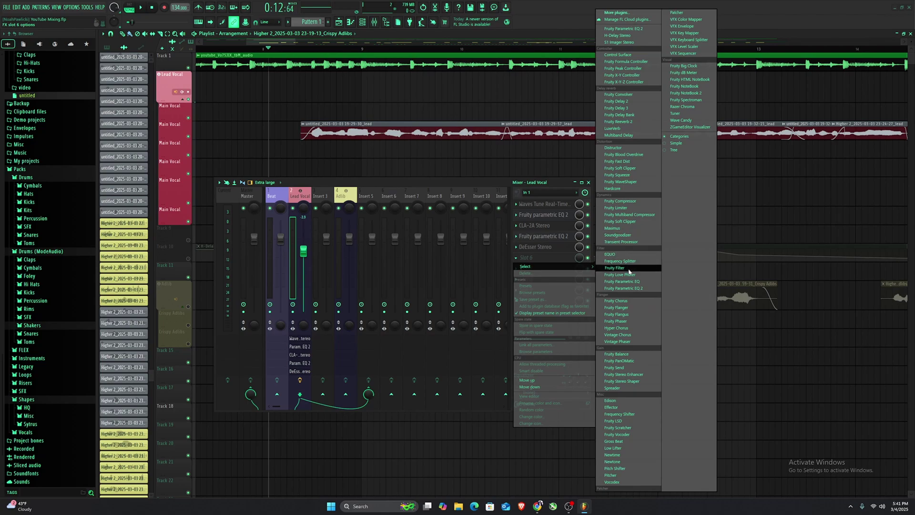
pyautogui.click(619, 122)
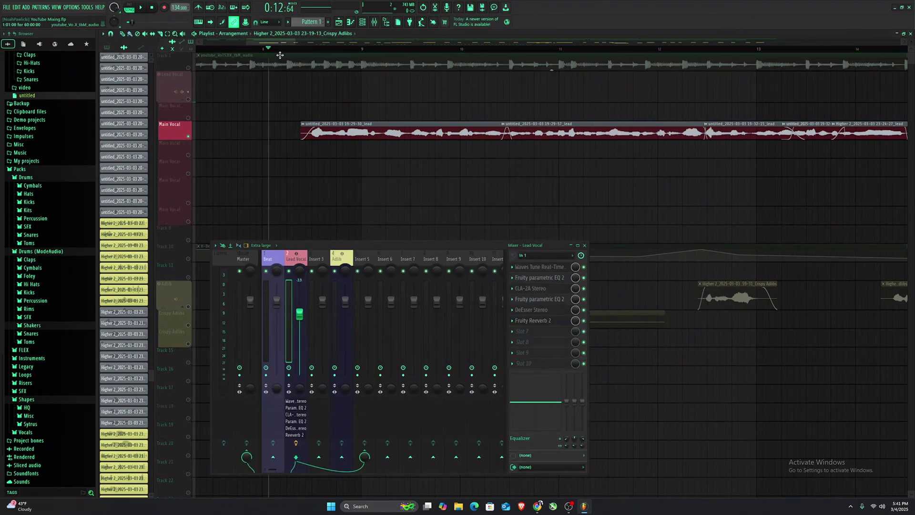
pyautogui.click(294, 48)
pyautogui.press('space')
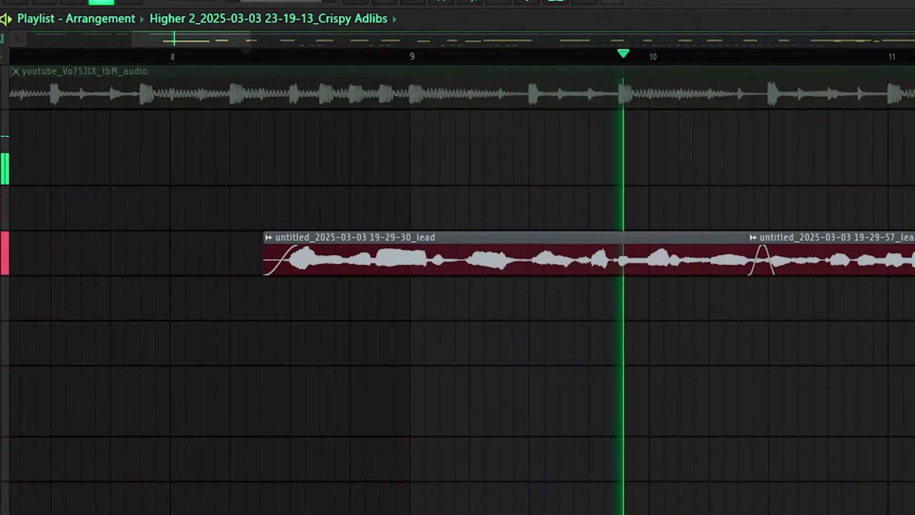
pyautogui.press('space')
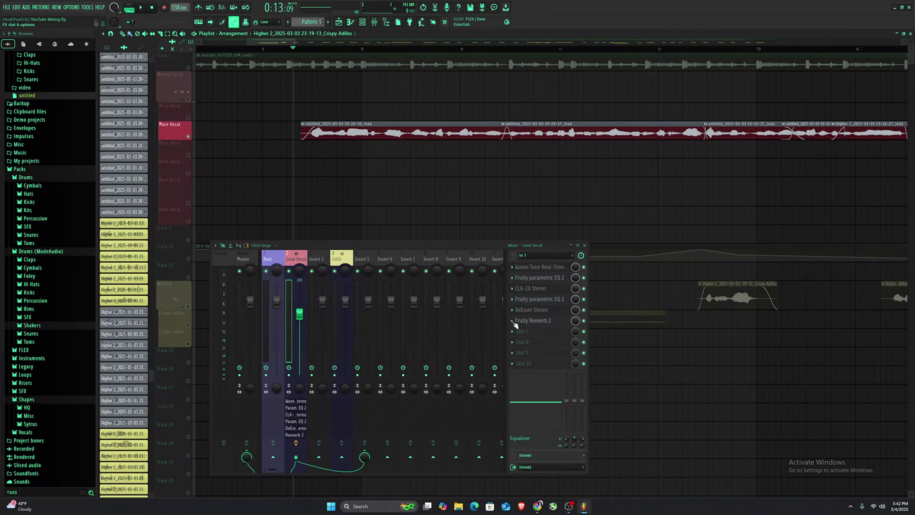
# Delete Fruity Reeverb 2 from the Lead Vocal's sixth effect slot.
pyautogui.rightClick(525, 323)
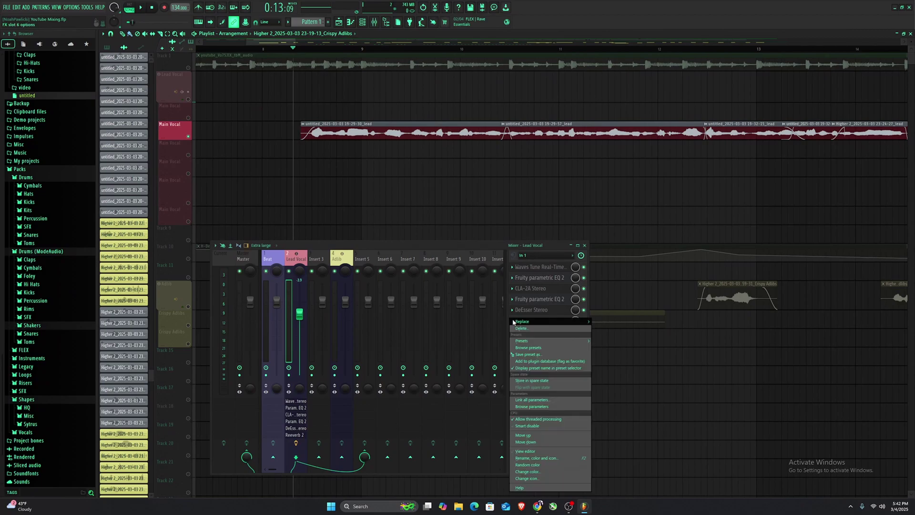
pyautogui.click(523, 330)
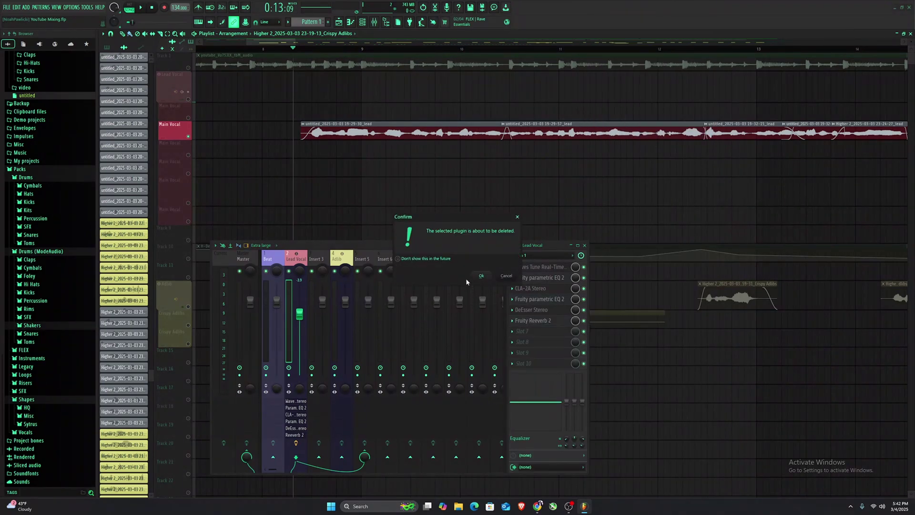
pyautogui.click(481, 276)
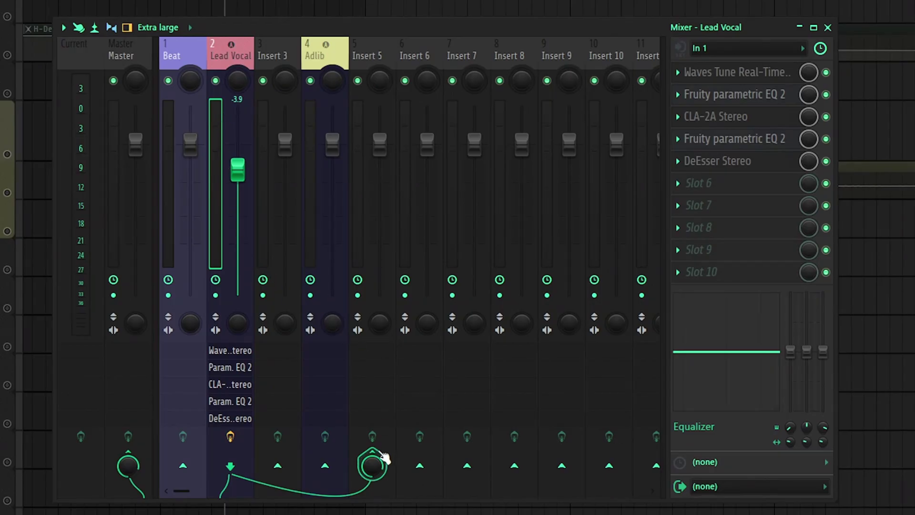
# Rename mixer track Insert 5 as Reverb.
pyautogui.rightClick(365, 150)
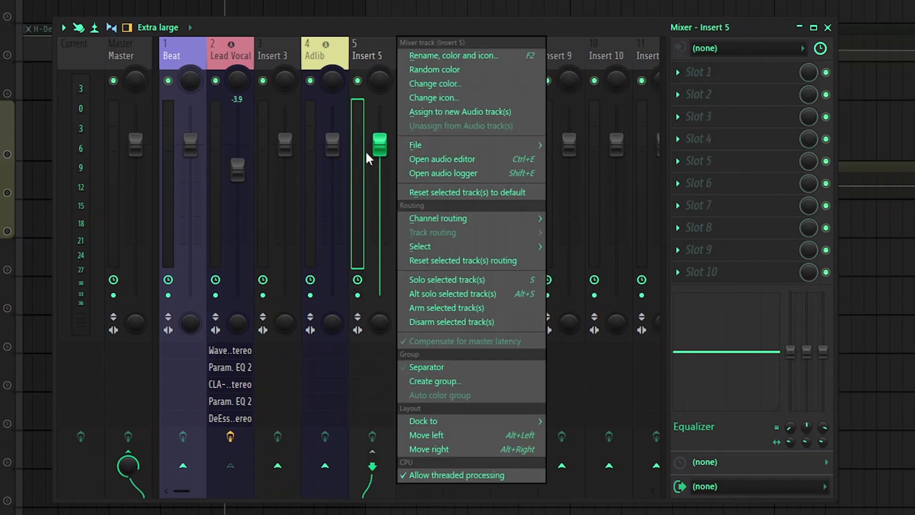
pyautogui.click(436, 52)
pyautogui.write('R')
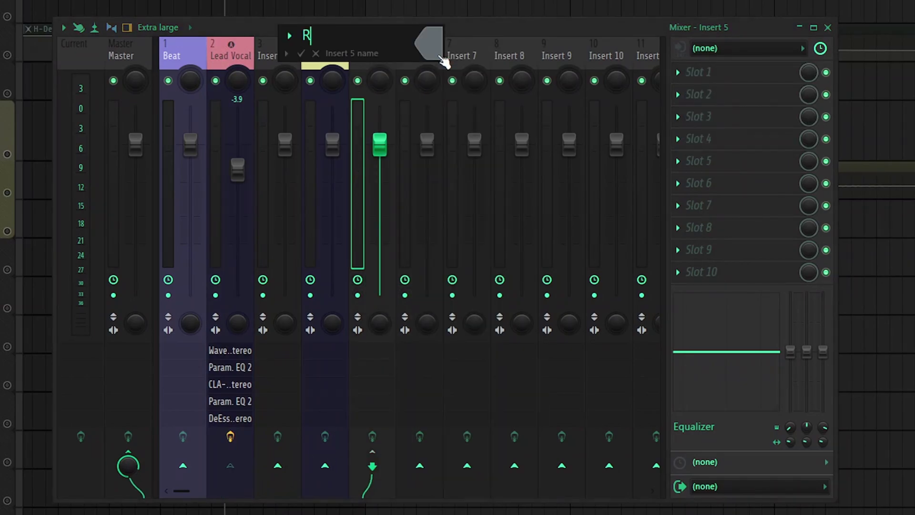
pyautogui.write('e')
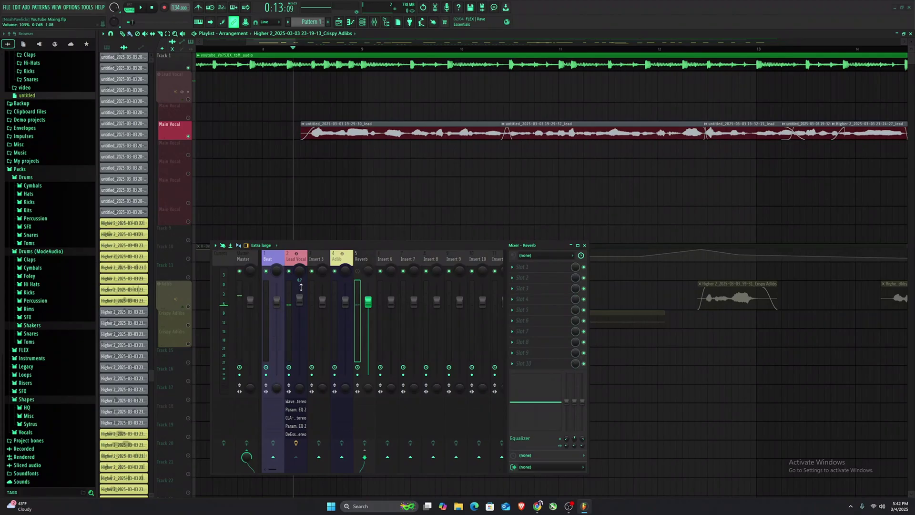
# Load Fruity Reeverb 2 into the first effect slot of the Reverb mixer track.
pyautogui.click(299, 291)
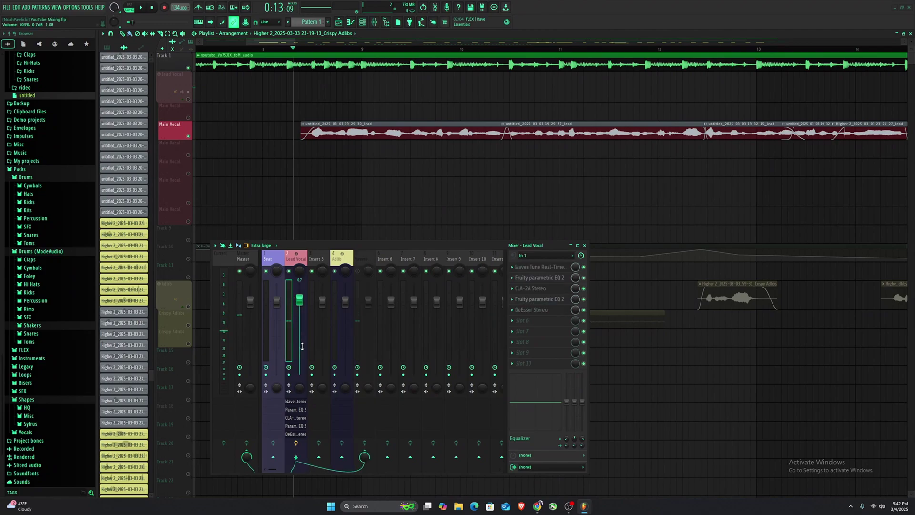
pyautogui.click(359, 344)
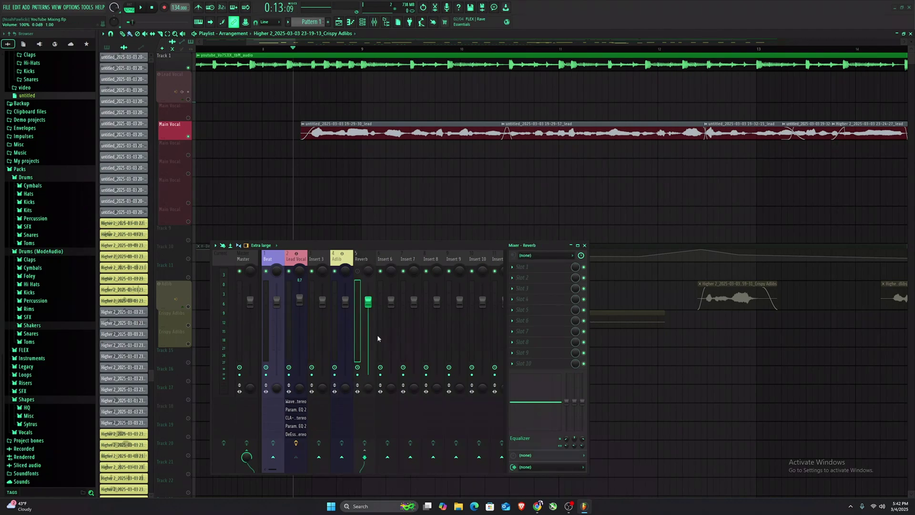
pyautogui.click(523, 267)
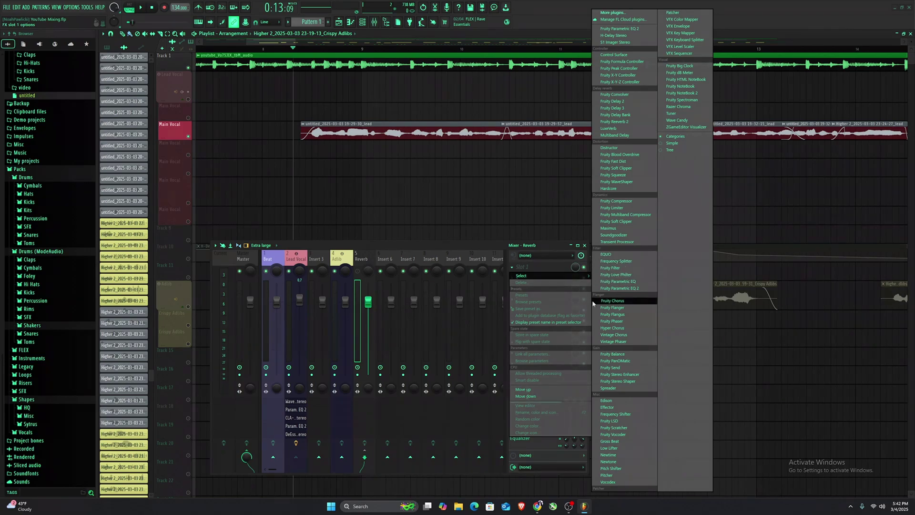
pyautogui.moveTo(563, 275)
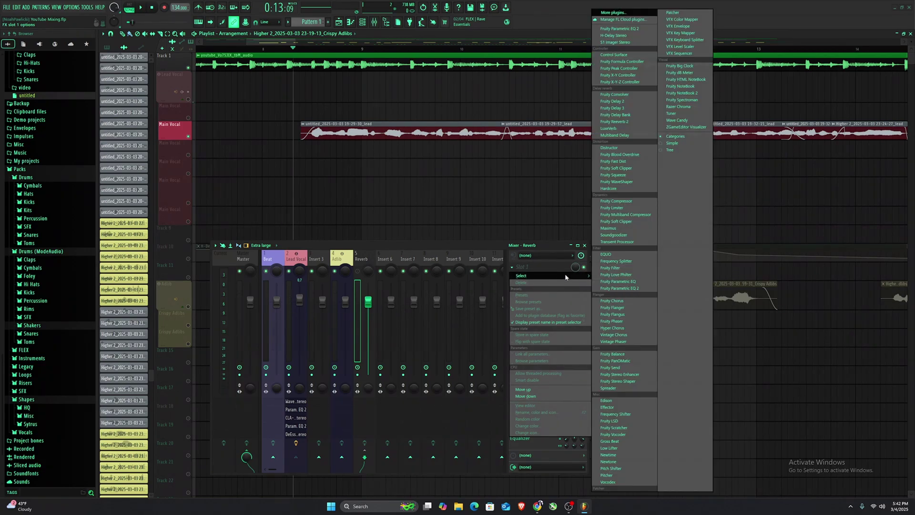
pyautogui.click(634, 122)
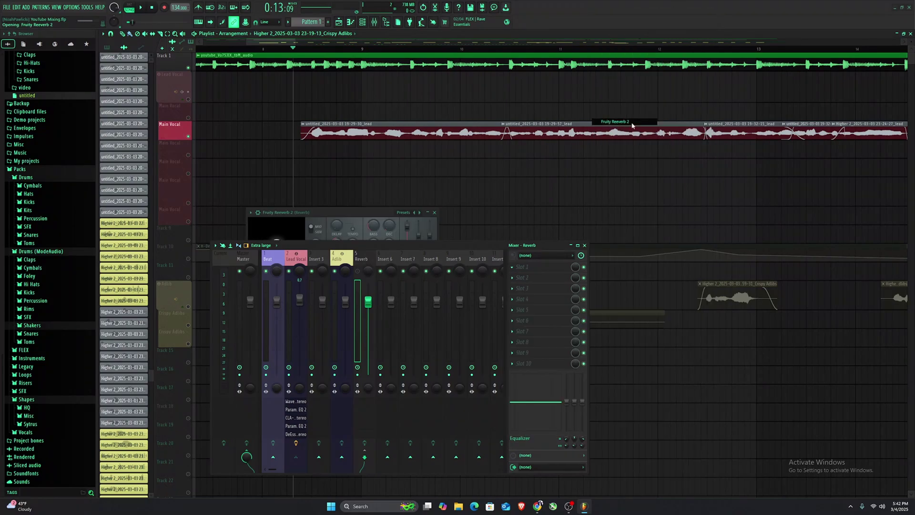
pyautogui.moveTo(452, 165); pyautogui.dragTo(473, 150)
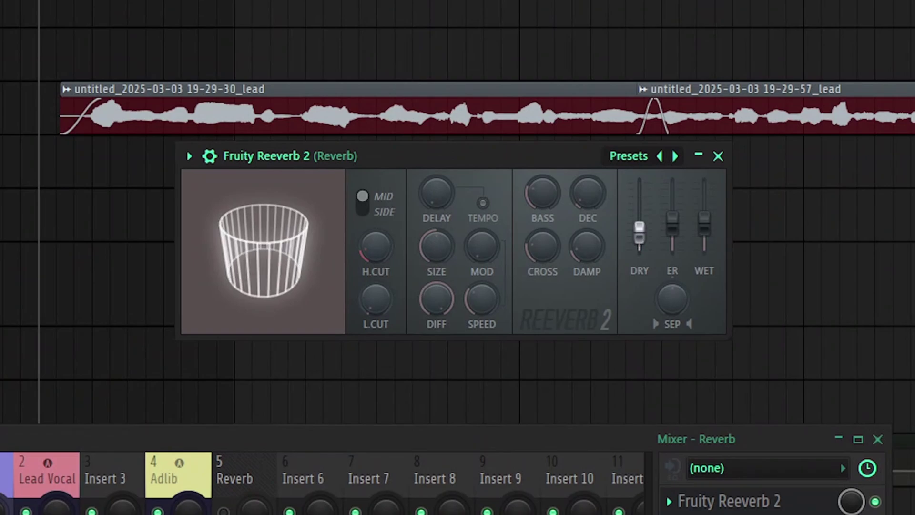
# Adjust Fruity Reeverb 2's dry level and raise its wet level while auditioning the Reverb track in playback.
pyautogui.moveTo(639, 233); pyautogui.dragTo(639, 224)
pyautogui.press('space')
pyautogui.moveTo(704, 223); pyautogui.dragTo(704, 203)
pyautogui.click(224, 512)
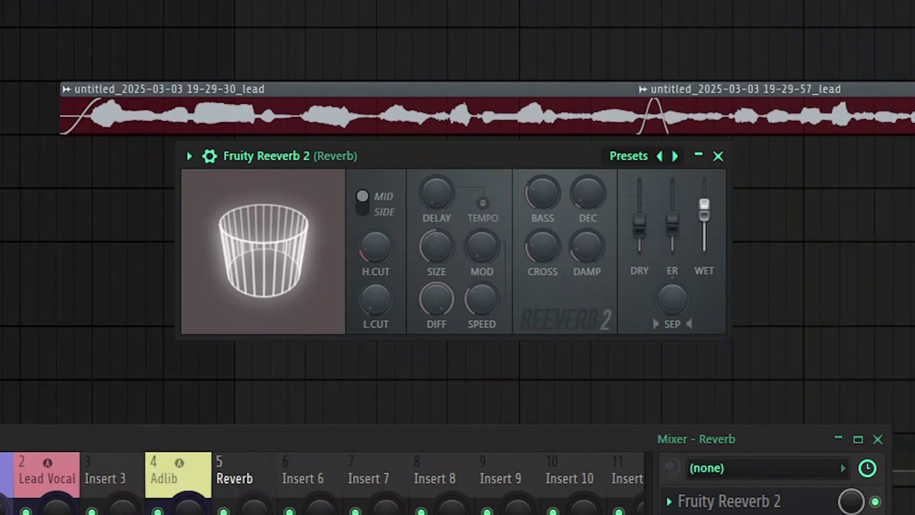
pyautogui.moveTo(705, 203); pyautogui.dragTo(704, 209)
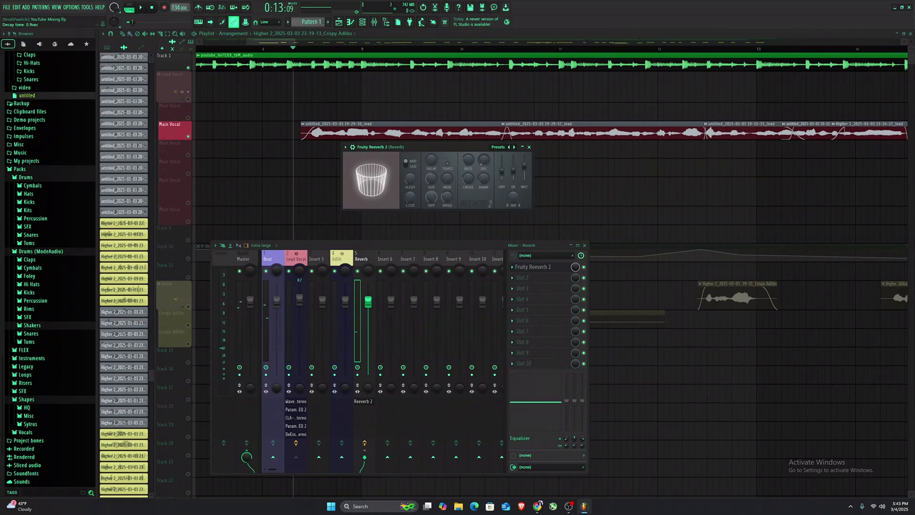
pyautogui.press('space')
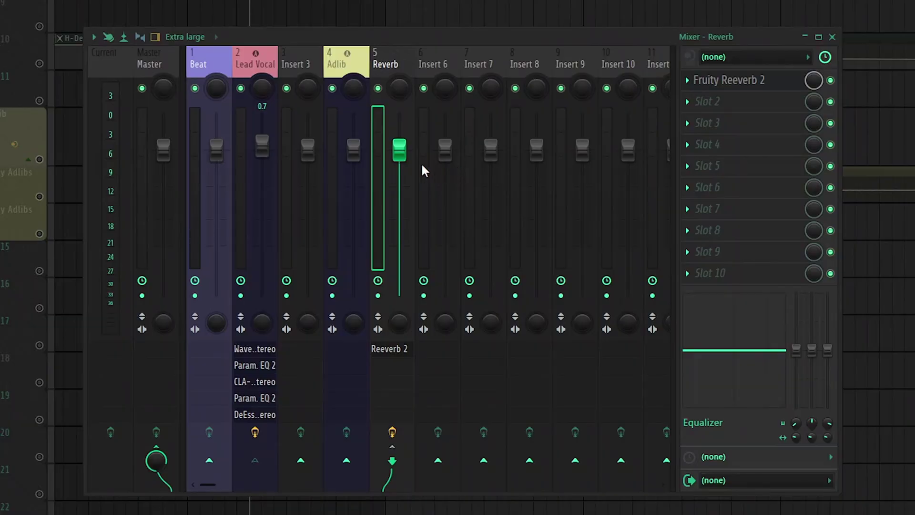
# Lower the Reverb track's fader to -10.6 dB and compare the soloed vocal with the Reverb track muted and unmuted.
pyautogui.moveTo(404, 155); pyautogui.dragTo(404, 217)
pyautogui.press('space')
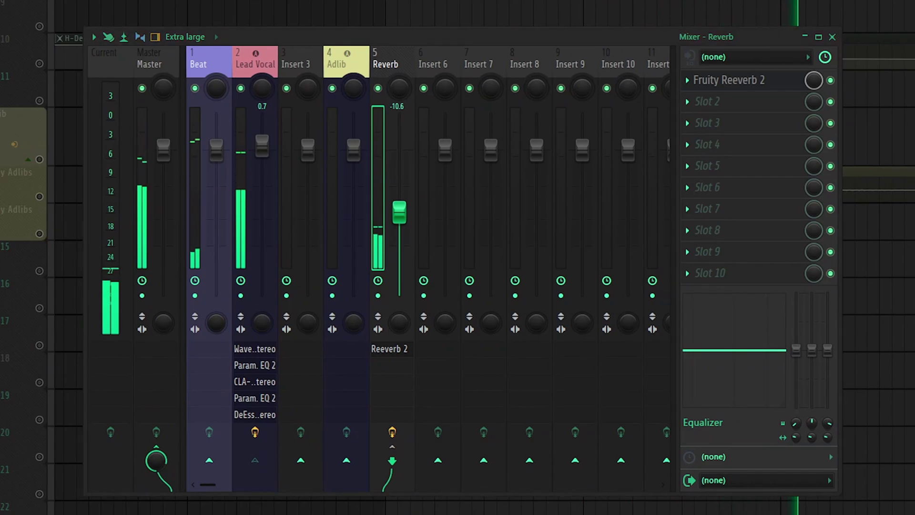
pyautogui.click(378, 88)
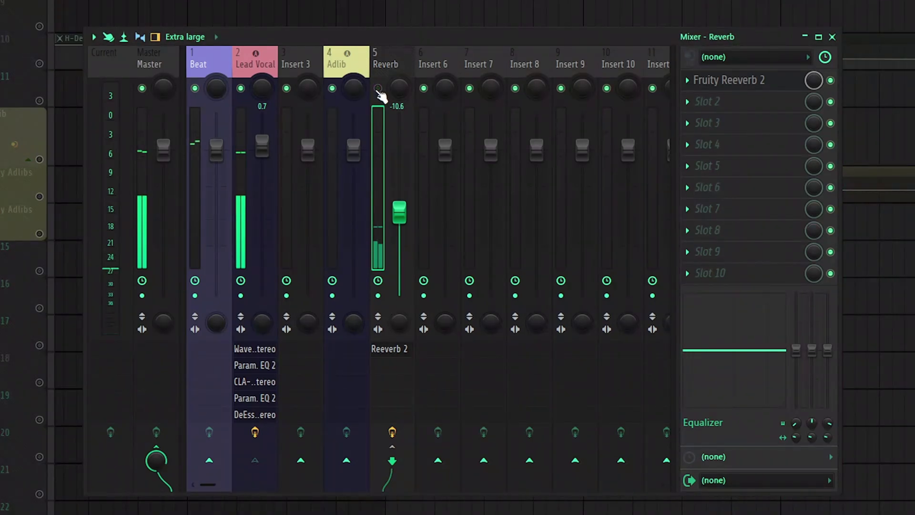
pyautogui.click(378, 89)
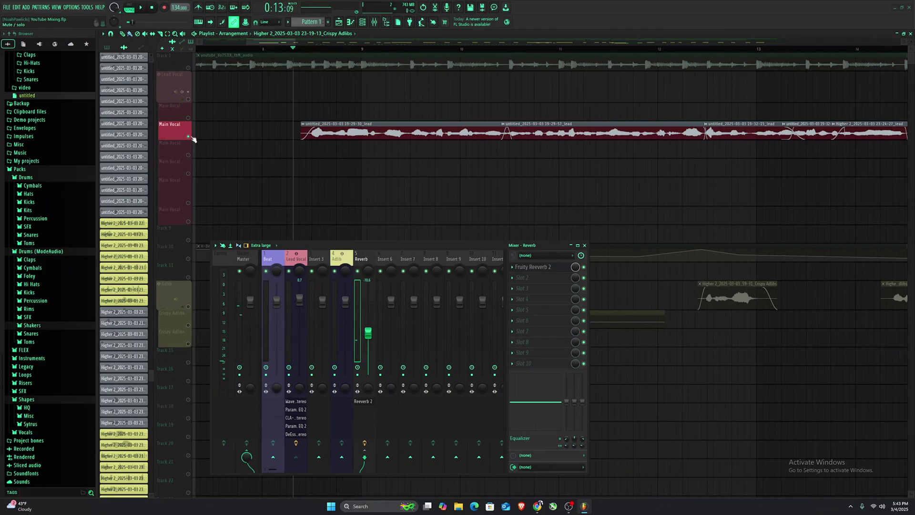
pyautogui.rightClick(192, 138)
# Route the Lead Vocal to Insert 6 and load H-Delay Stereo into that insert's first effect slot.
pyautogui.click(290, 296)
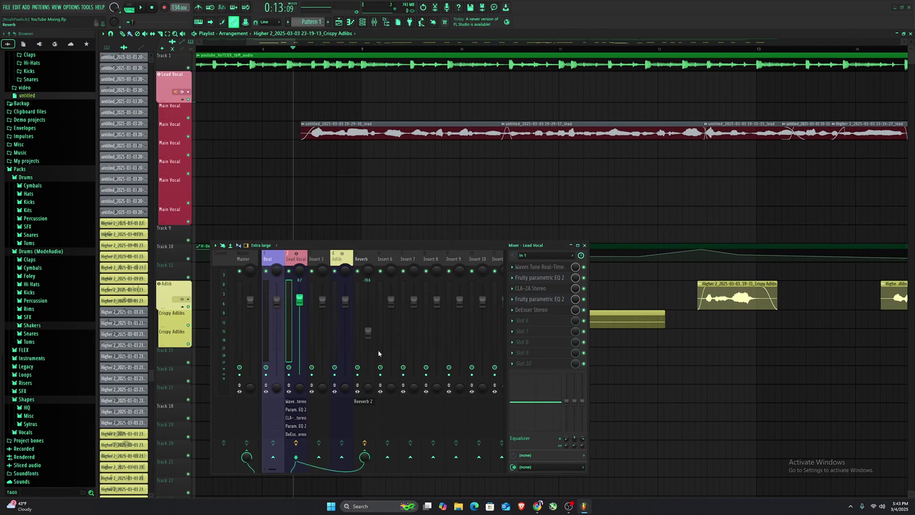
pyautogui.click(387, 457)
pyautogui.moveTo(295, 124); pyautogui.dragTo(436, 157)
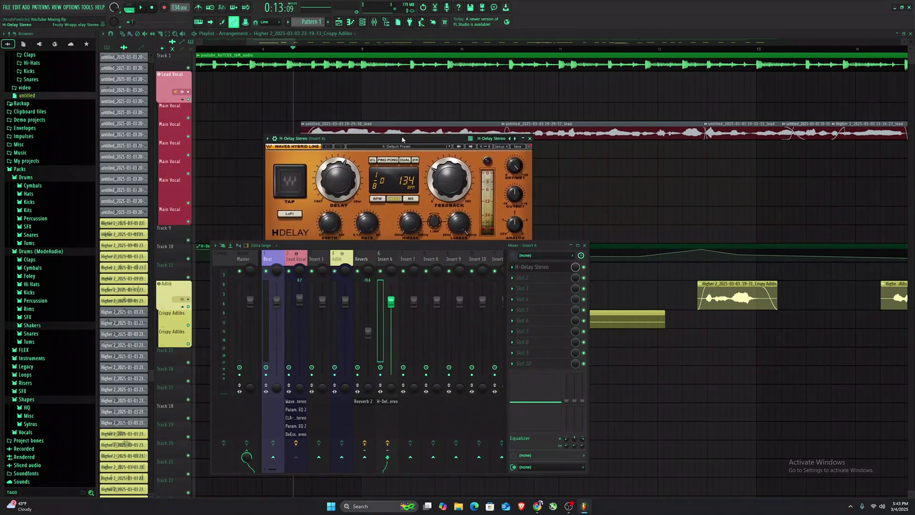
# Set H-Delay to ping pong mode with a 1/4 delay time.
pyautogui.click(422, 178)
pyautogui.moveTo(427, 242); pyautogui.dragTo(418, 286)
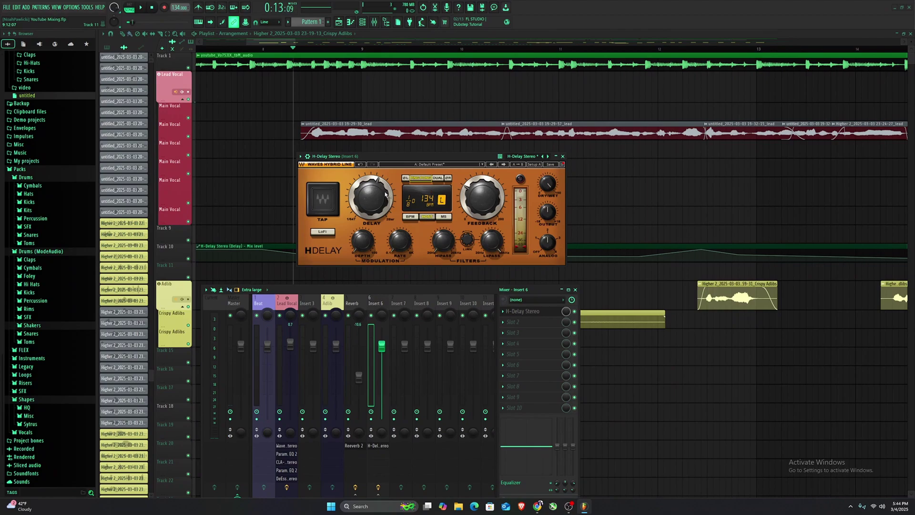
pyautogui.moveTo(384, 194); pyautogui.dragTo(383, 186)
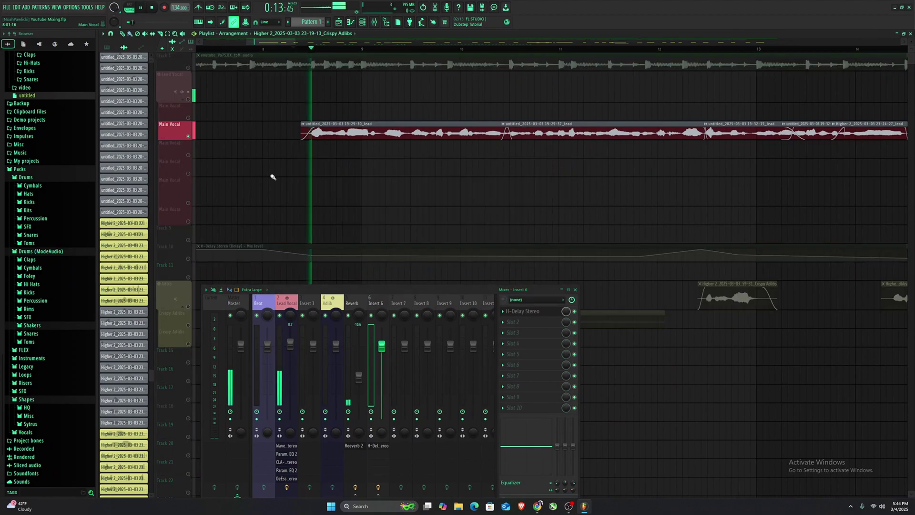
# Audition the delay on the soloed Main Vocal and lower Insert 6's fader to -14.9 dB, closing H-Delay and unsoloing the vocal.
pyautogui.moveTo(412, 289); pyautogui.dragTo(437, 207)
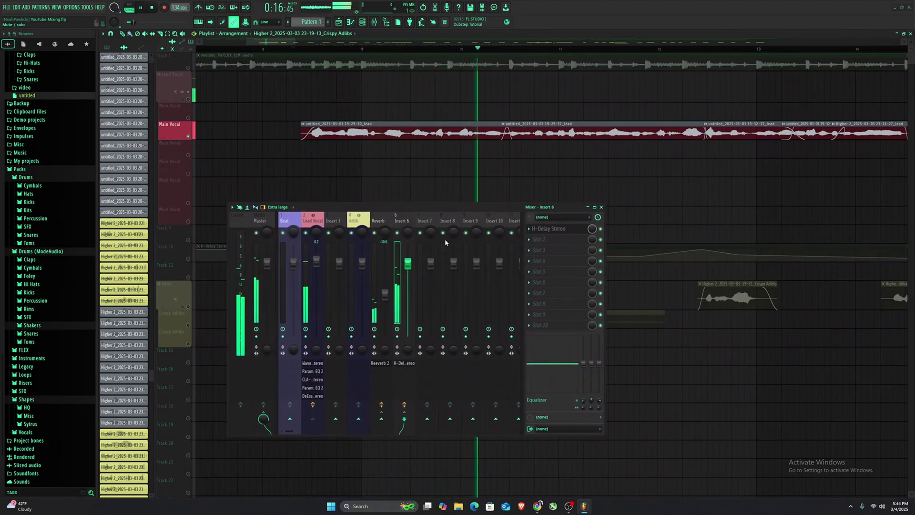
pyautogui.click(549, 229)
pyautogui.moveTo(479, 206); pyautogui.dragTo(479, 237)
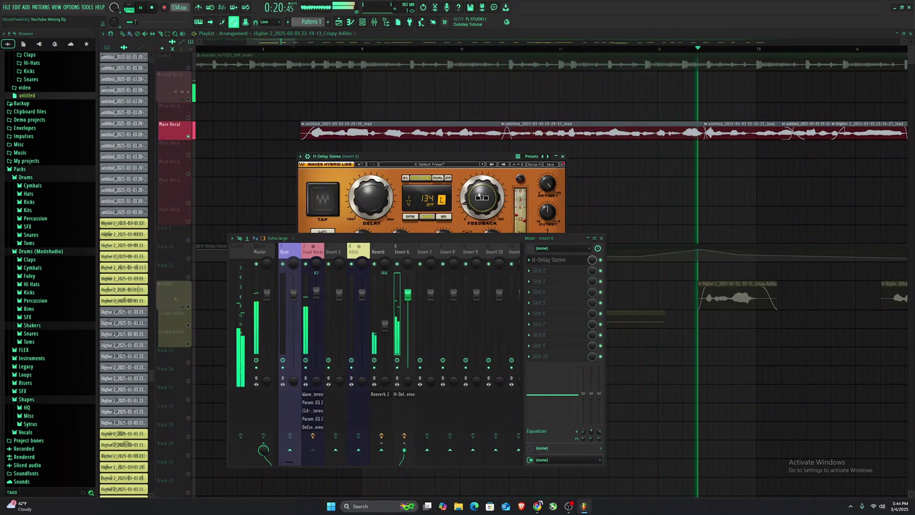
pyautogui.press('space')
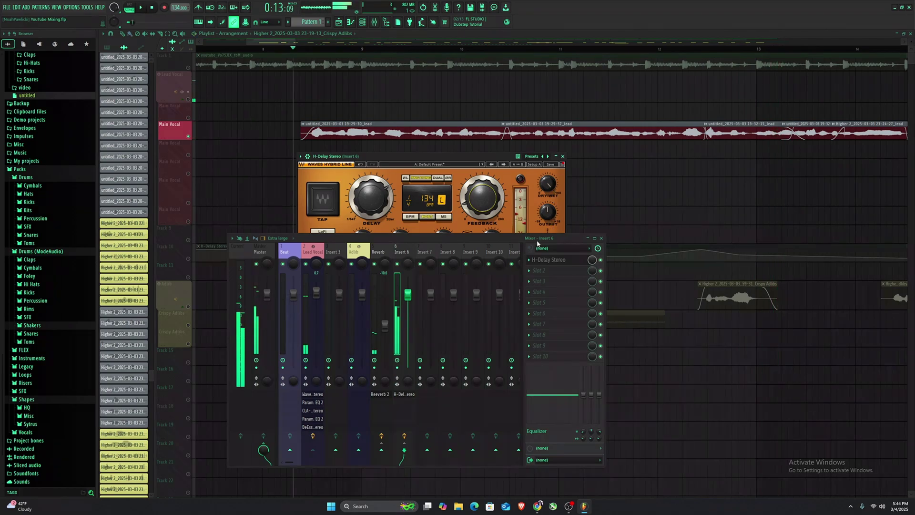
pyautogui.click(563, 156)
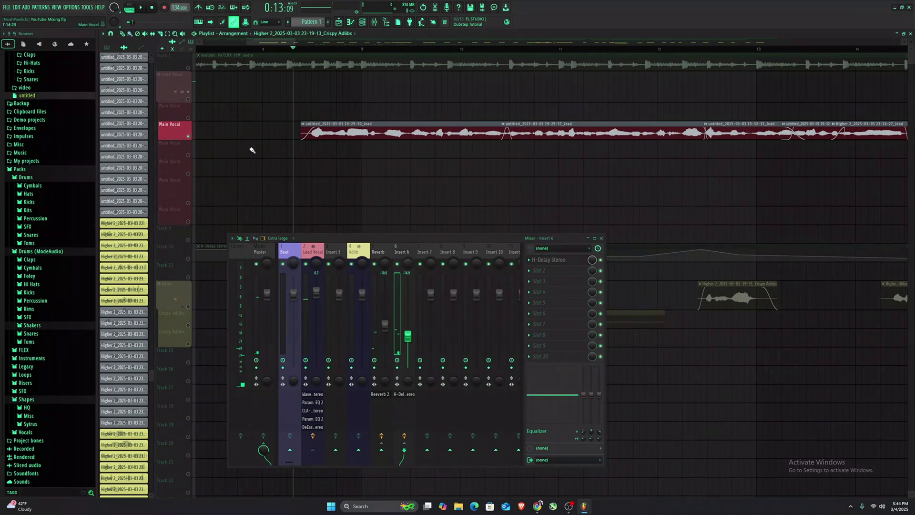
pyautogui.rightClick(191, 139)
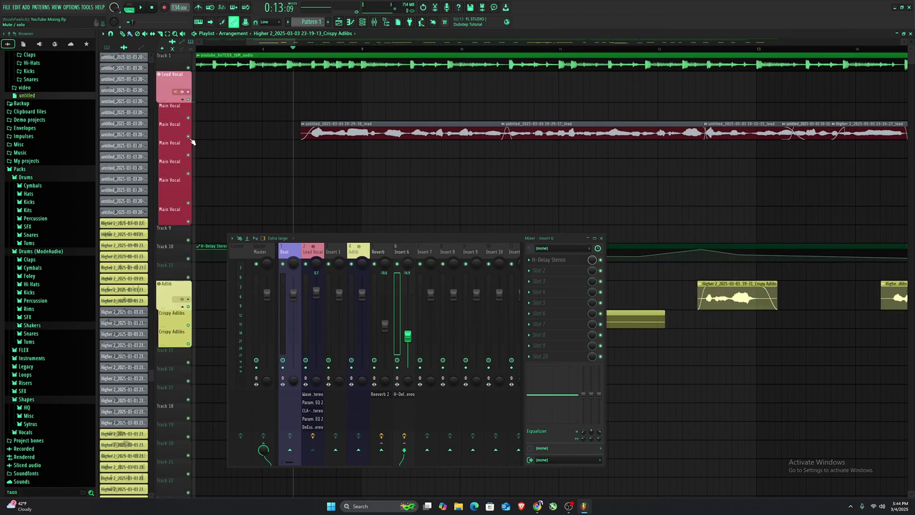
# Rename Insert 6 as delay and lower its fader further while the vocal plays with the beat.
pyautogui.click(601, 238)
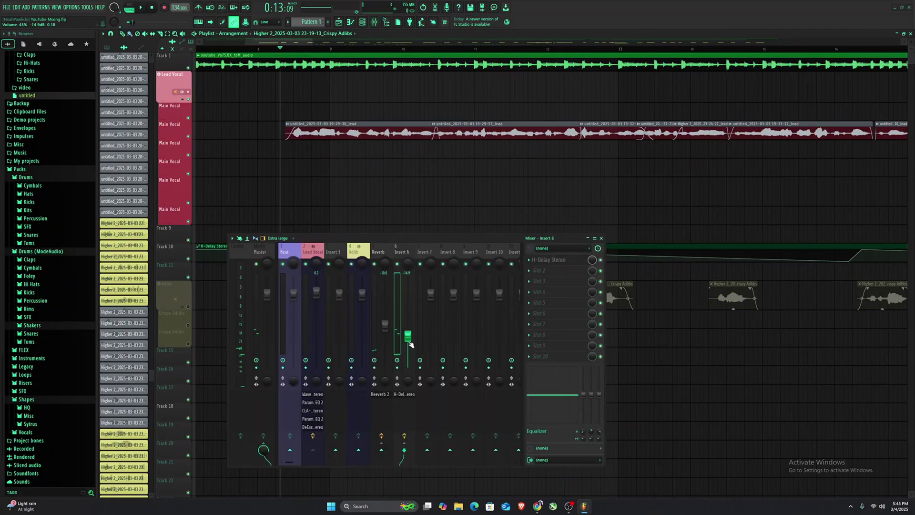
pyautogui.press('space')
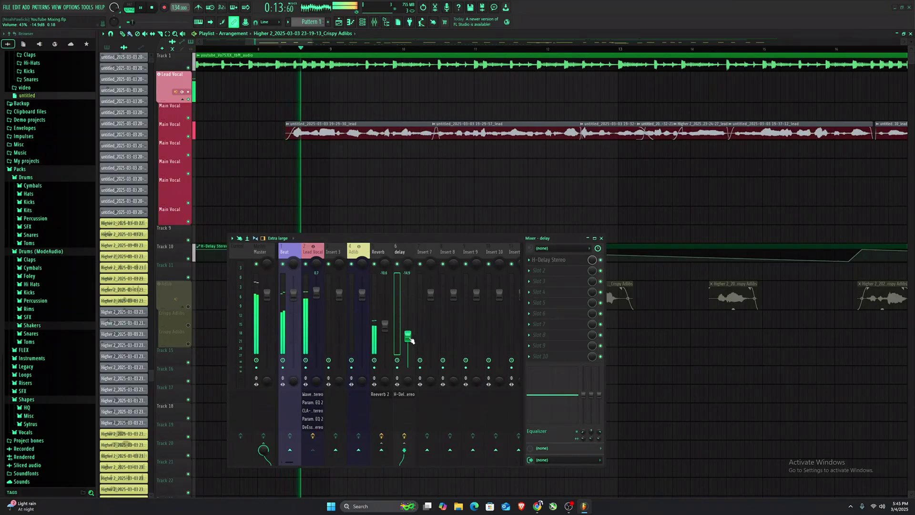
pyautogui.moveTo(408, 338); pyautogui.dragTo(408, 344)
pyautogui.moveTo(426, 238); pyautogui.dragTo(407, 205)
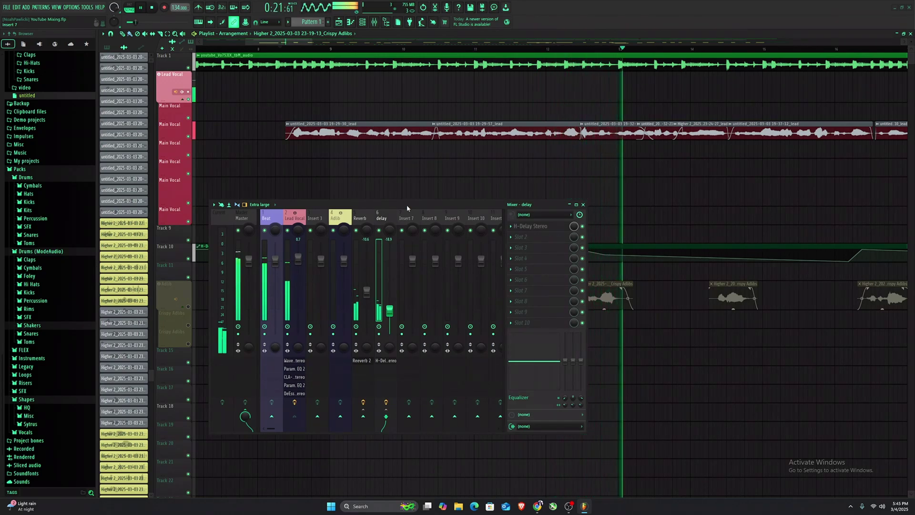